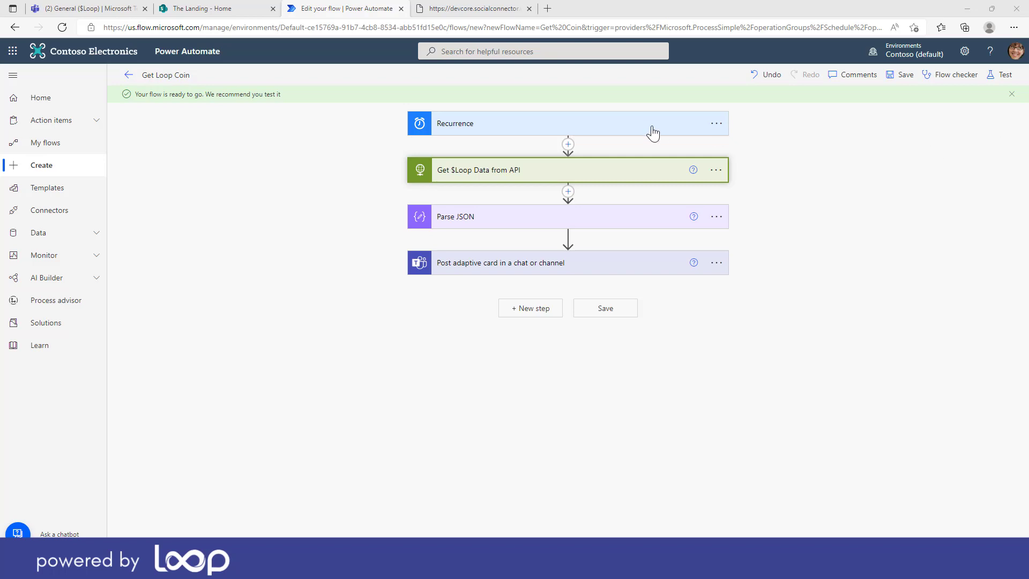
# Expand the Get $Loop Data from API step to reveal its GET method and coin API URI
pyautogui.click(639, 171)
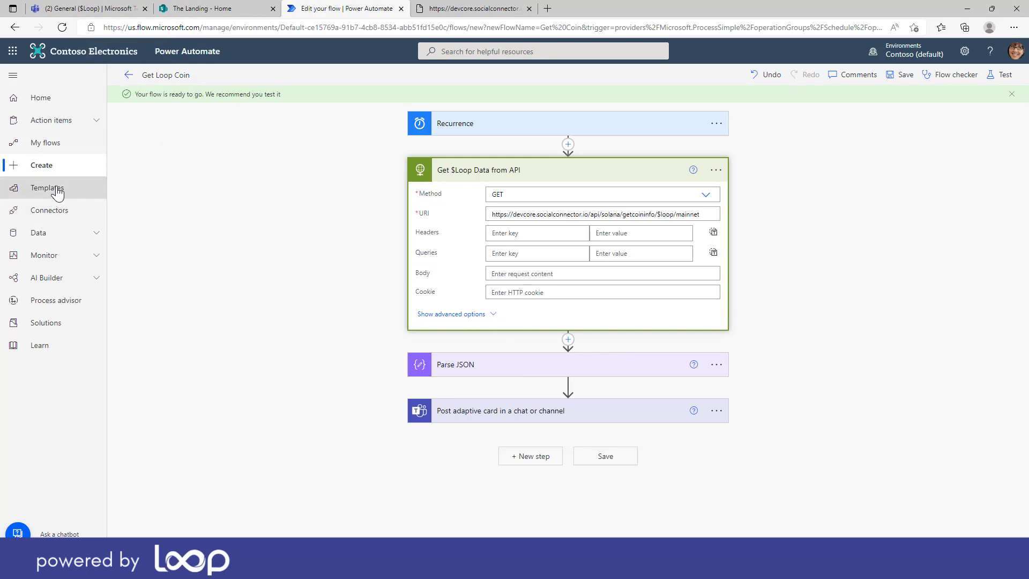
# Create a scheduled cloud flow named 'Get $Loop Coin Update' that repeats every 1 day
pyautogui.click(48, 165)
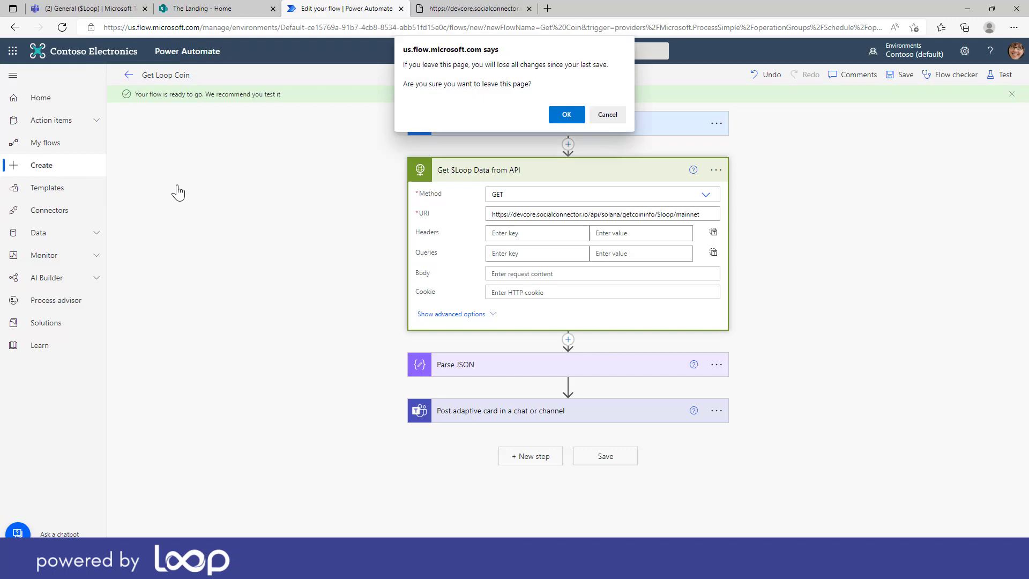
pyautogui.click(567, 114)
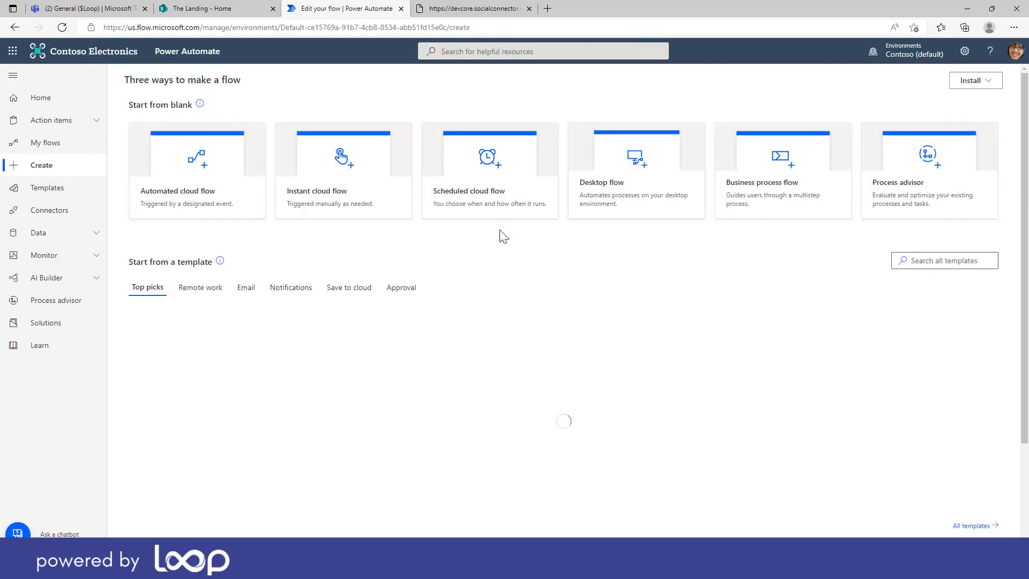
pyautogui.click(478, 196)
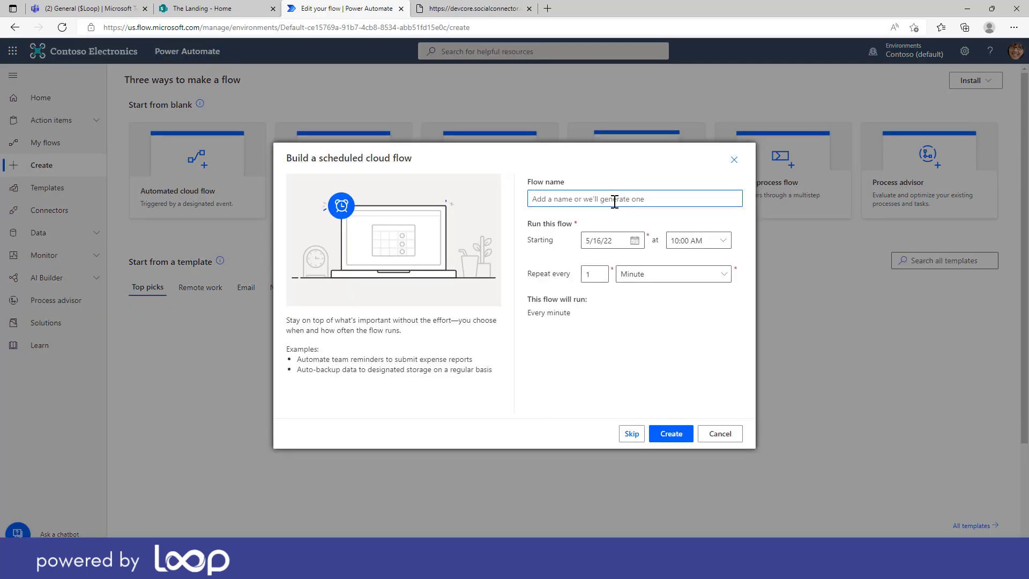
pyautogui.write('Get ')
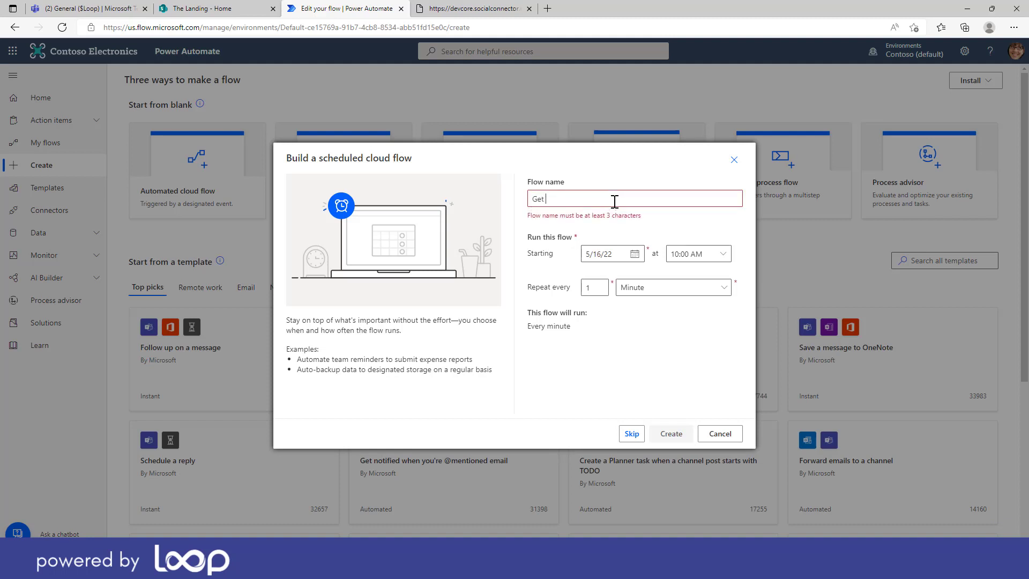
pyautogui.write('$Loop C')
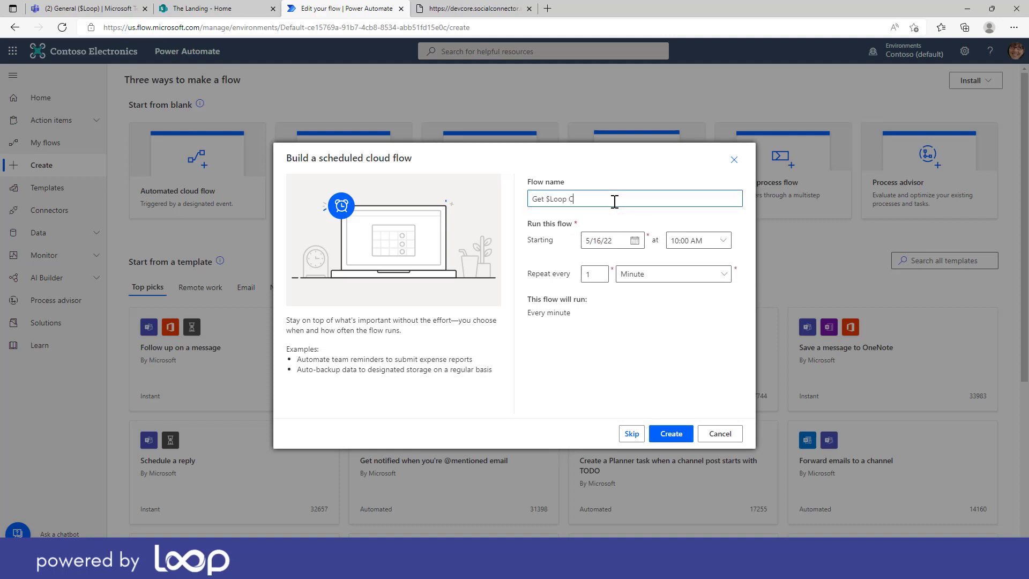
pyautogui.write('oin Update')
pyautogui.click(633, 284)
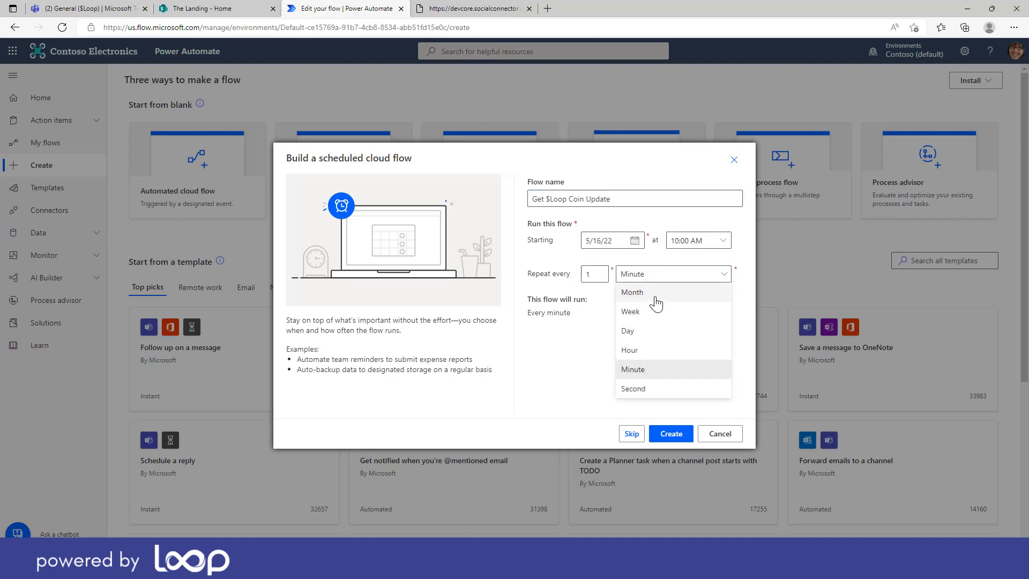
pyautogui.click(650, 332)
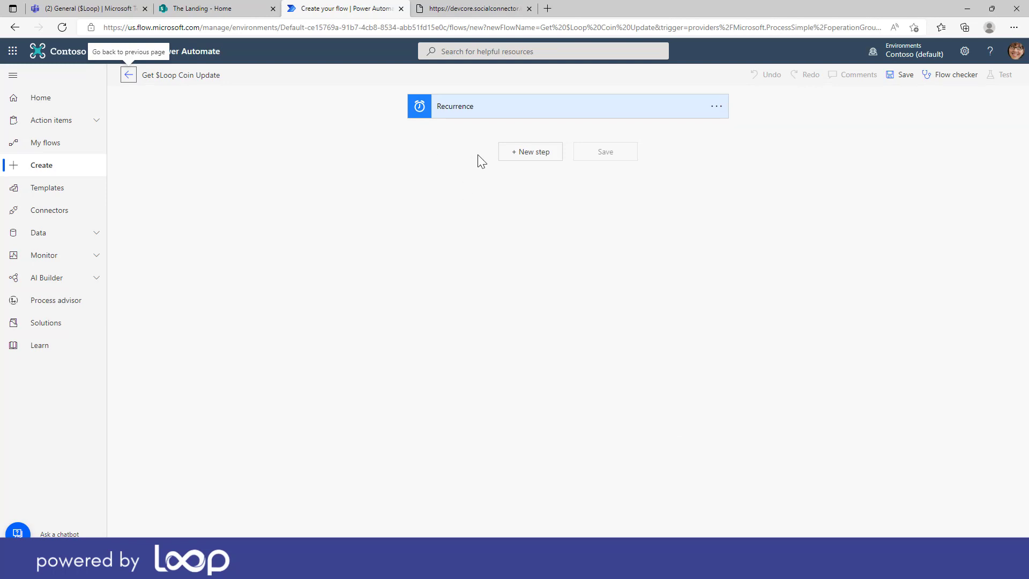
# Add an HTTP action after the Recurrence trigger with its method set to GET
pyautogui.click(527, 154)
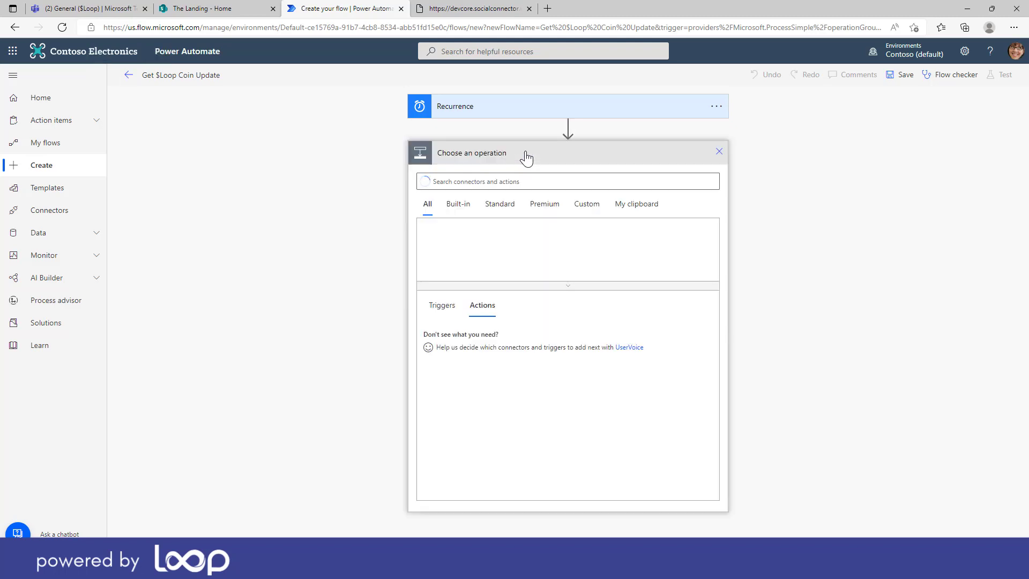
pyautogui.write('htt')
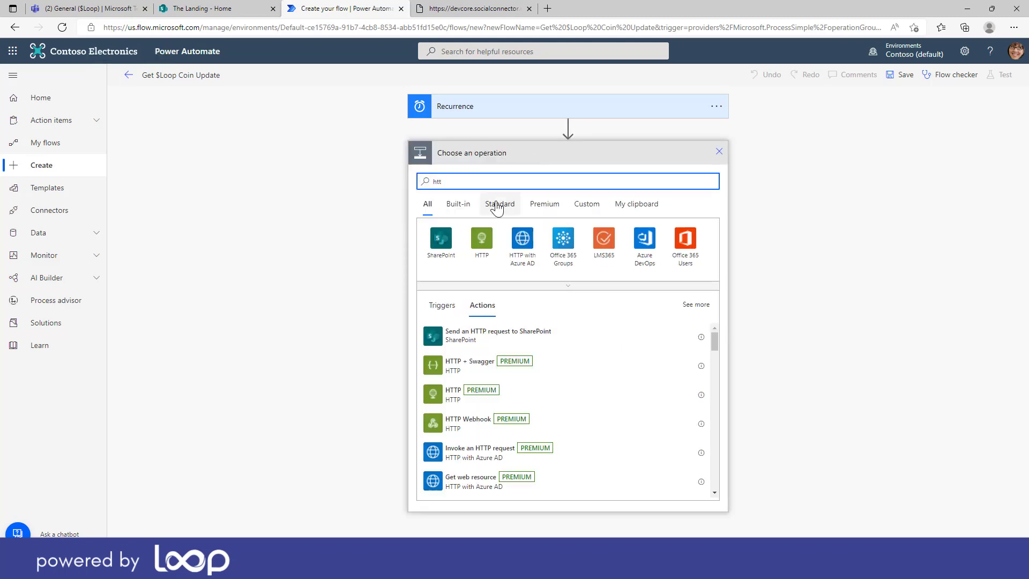
pyautogui.click(482, 238)
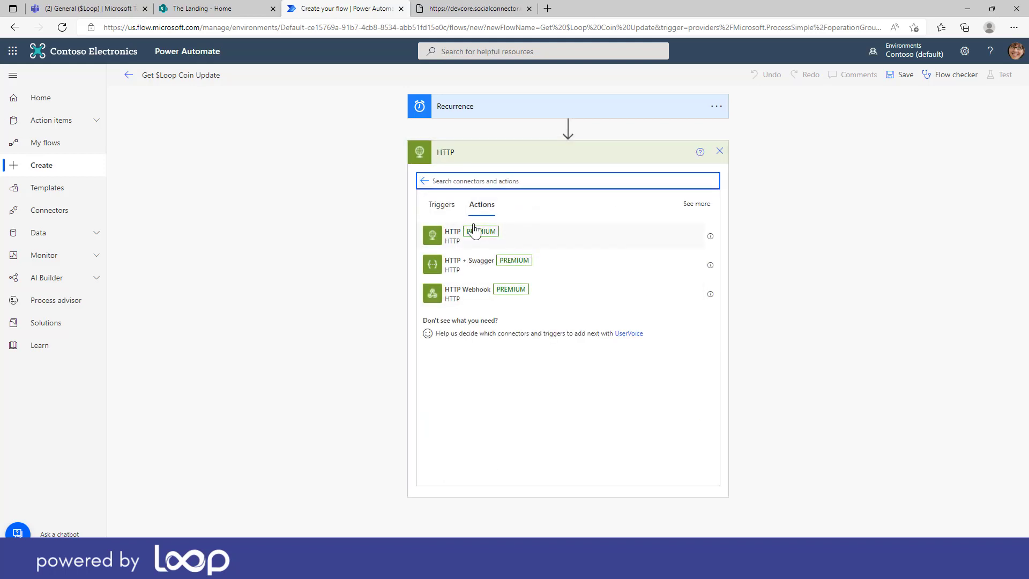
pyautogui.click(709, 236)
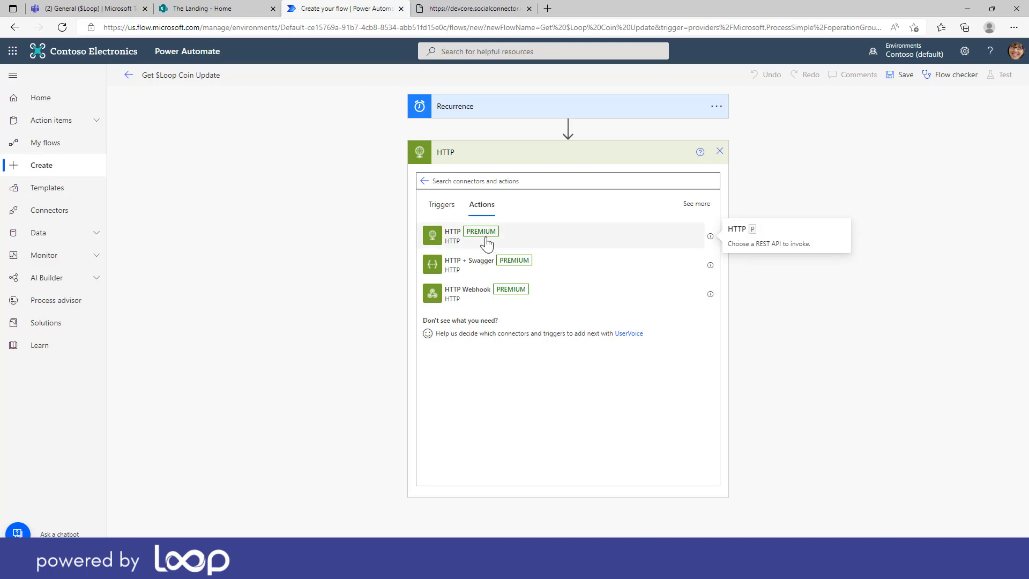
pyautogui.click(531, 240)
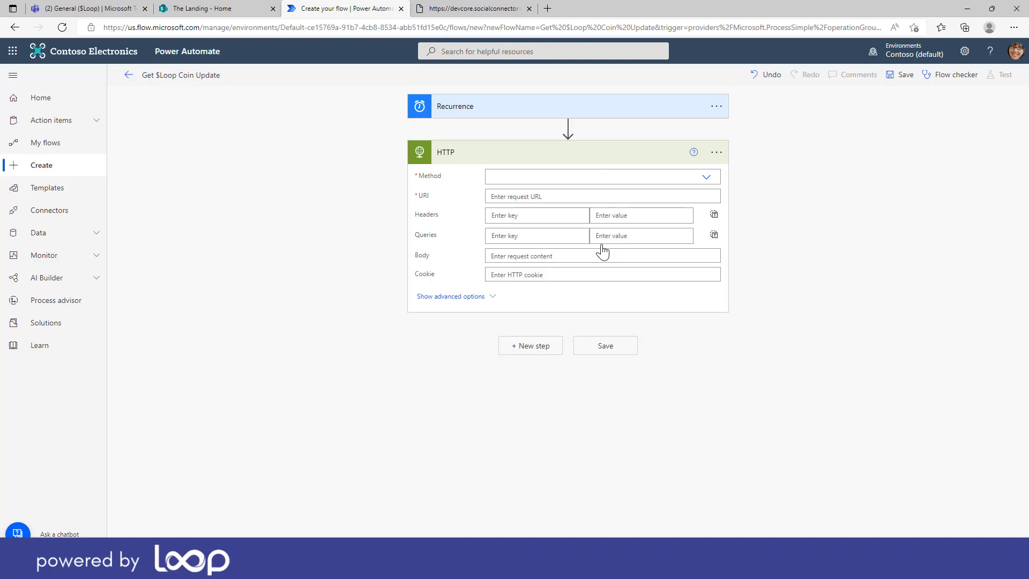
pyautogui.click(706, 177)
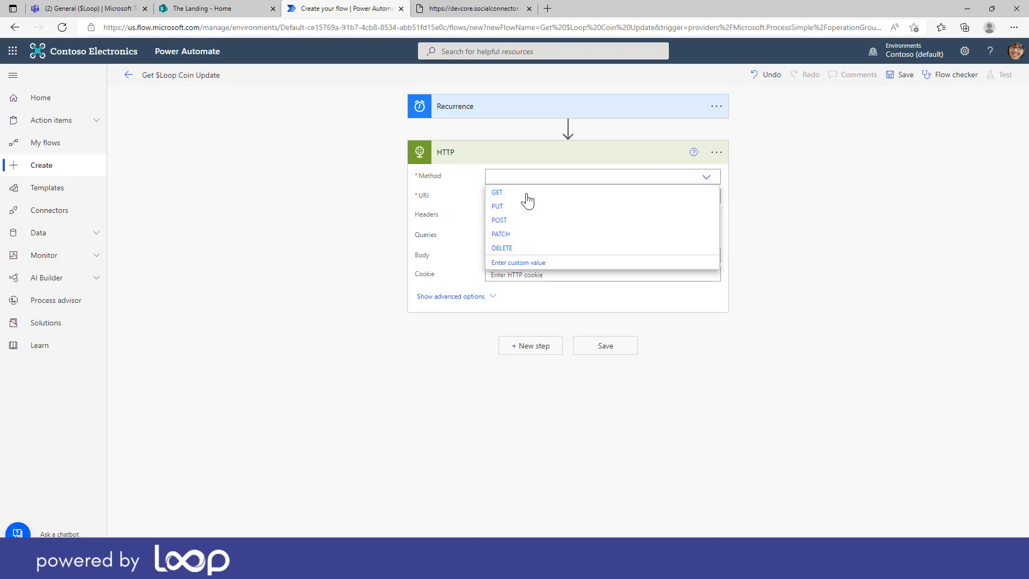
pyautogui.click(505, 194)
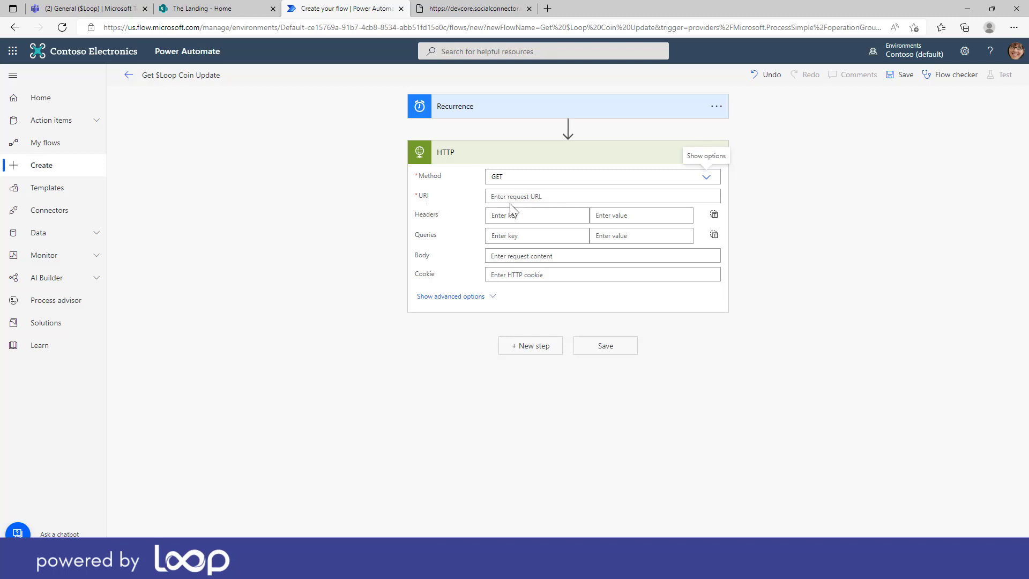
pyautogui.click(474, 15)
pyautogui.click(257, 28)
pyautogui.hotkey('ctrl', 'c')
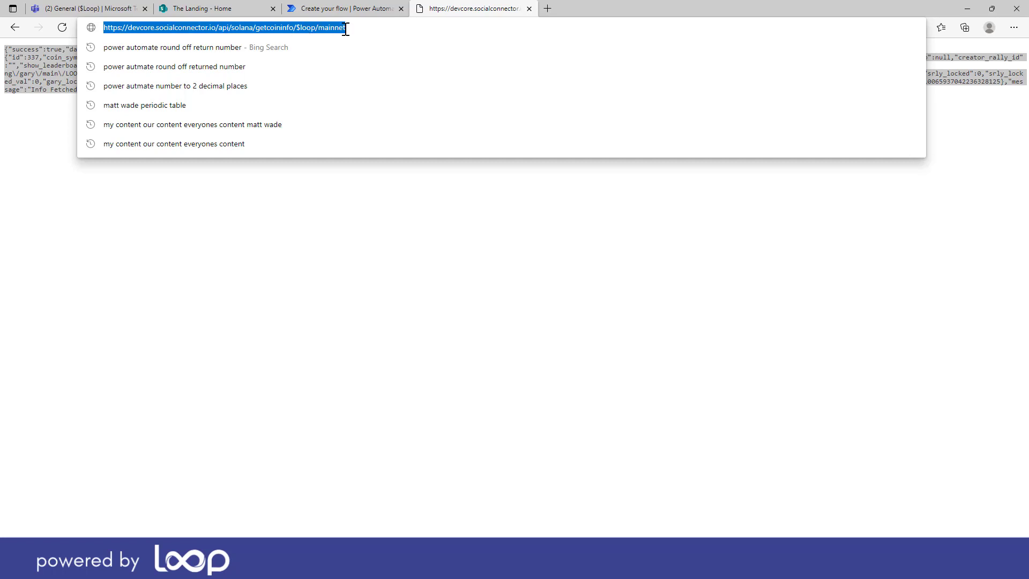
pyautogui.click(323, 10)
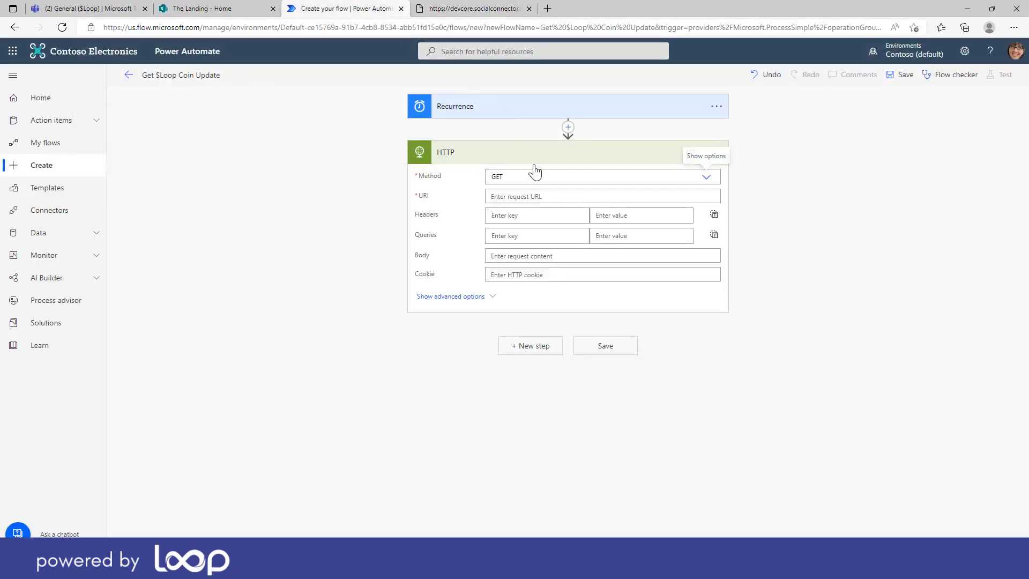
pyautogui.click(529, 197)
pyautogui.hotkey('ctrl', 'v')
pyautogui.click(471, 215)
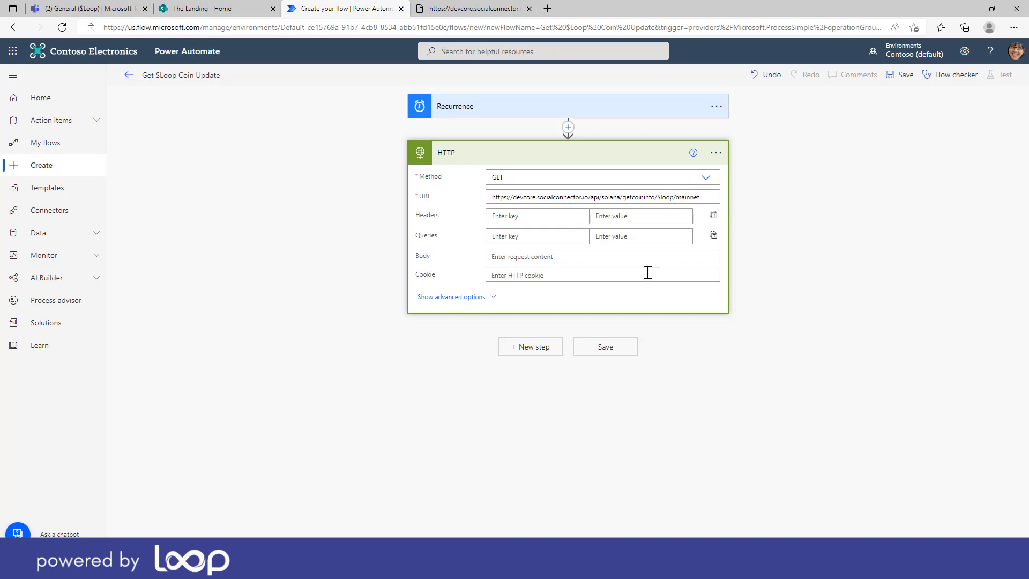
# Add a Parse JSON action whose Content is the HTTP response Body
pyautogui.click(546, 353)
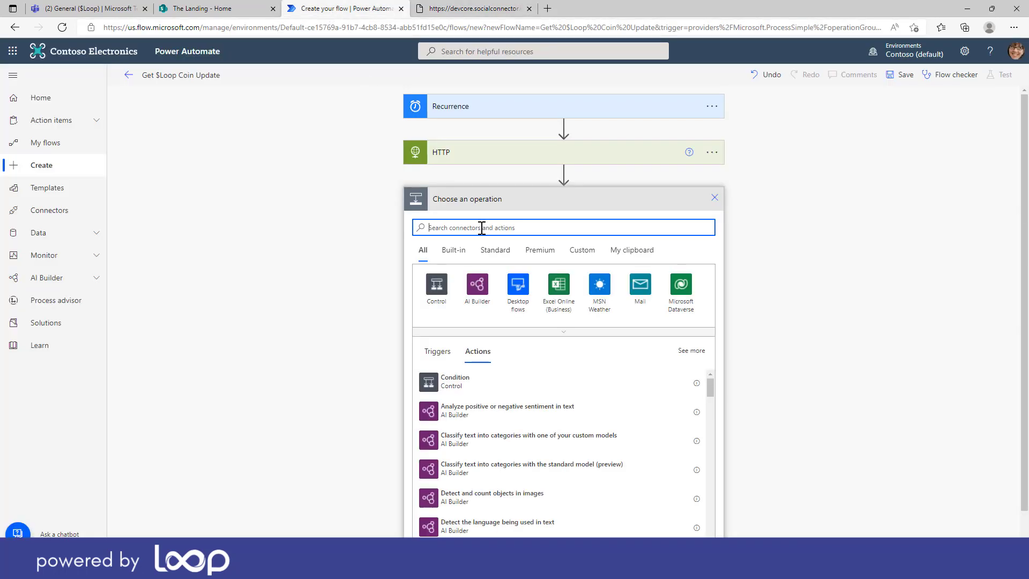
pyautogui.write('pars')
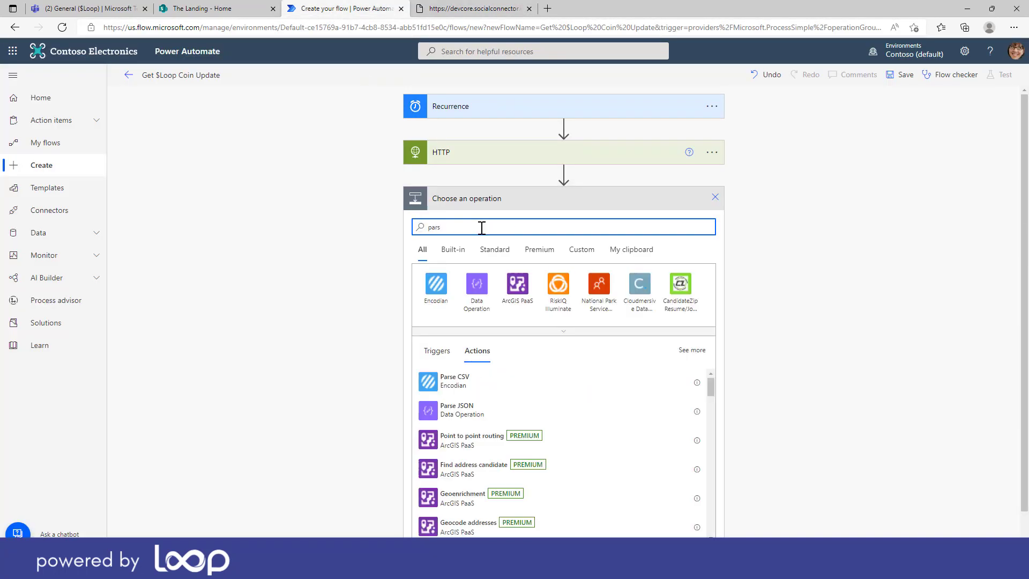
pyautogui.click(469, 420)
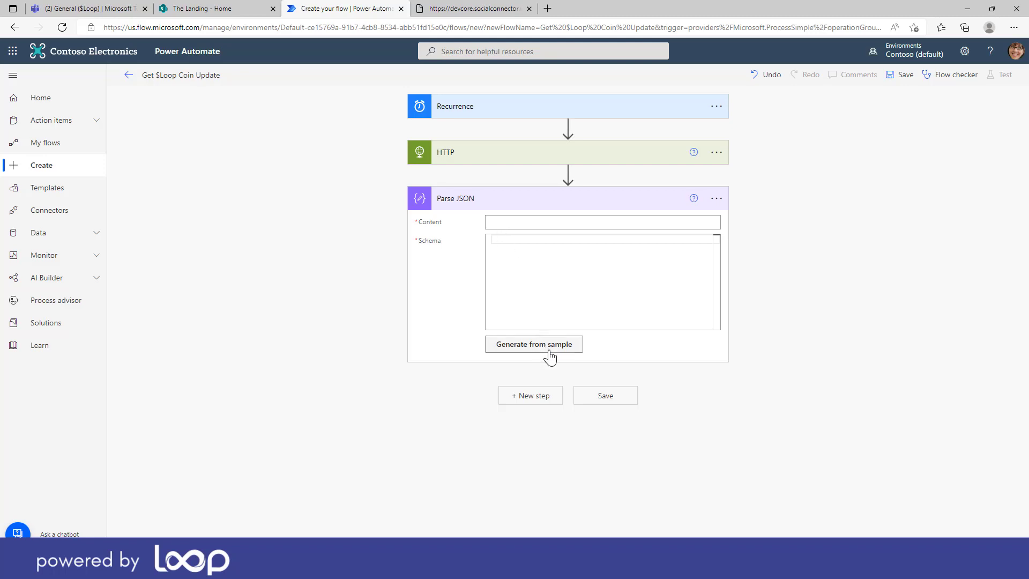
pyautogui.click(499, 224)
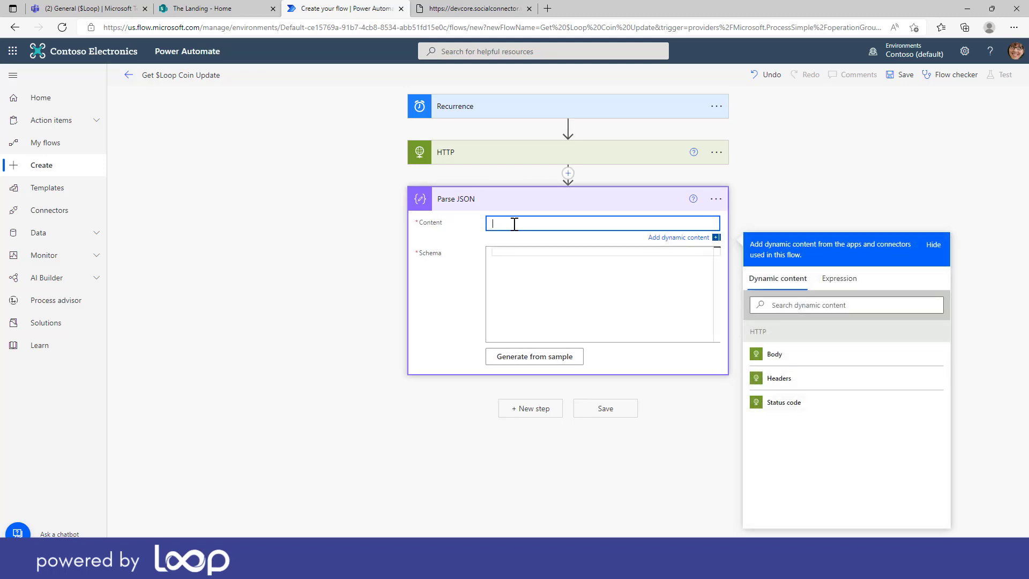
pyautogui.click(779, 357)
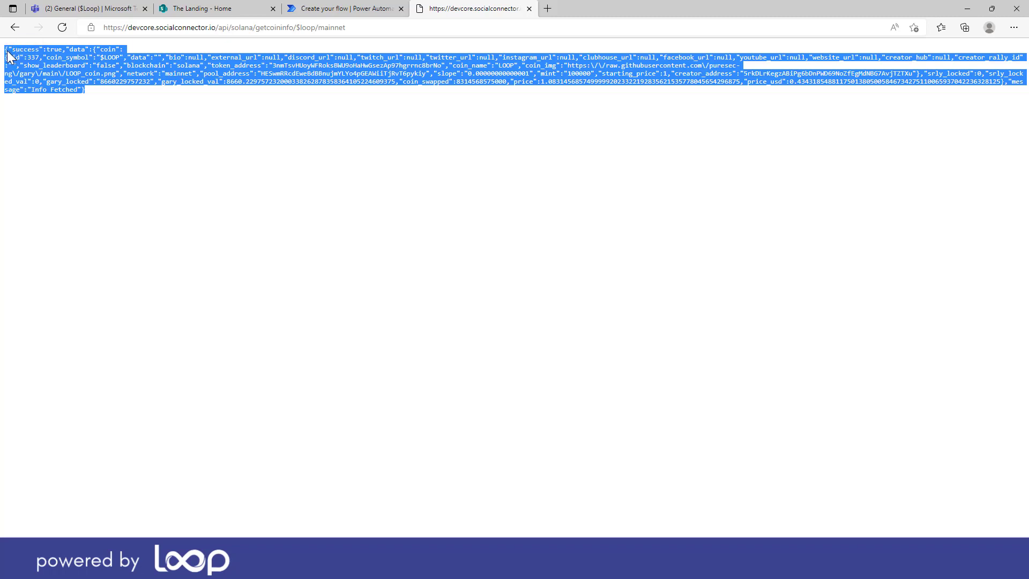
# Generate the Parse JSON schema from the pasted sample coin API JSON
pyautogui.click(335, 10)
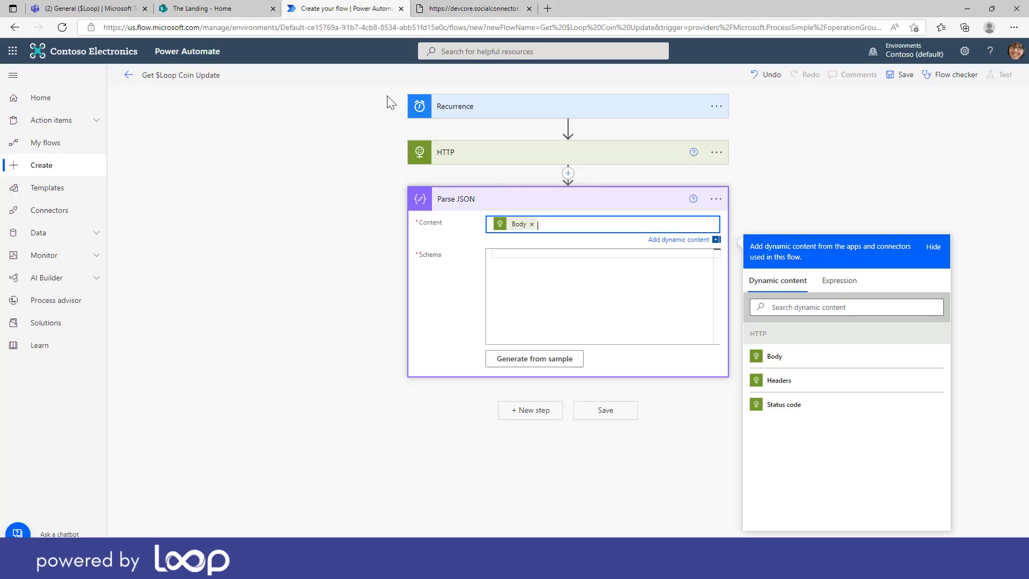
pyautogui.click(536, 358)
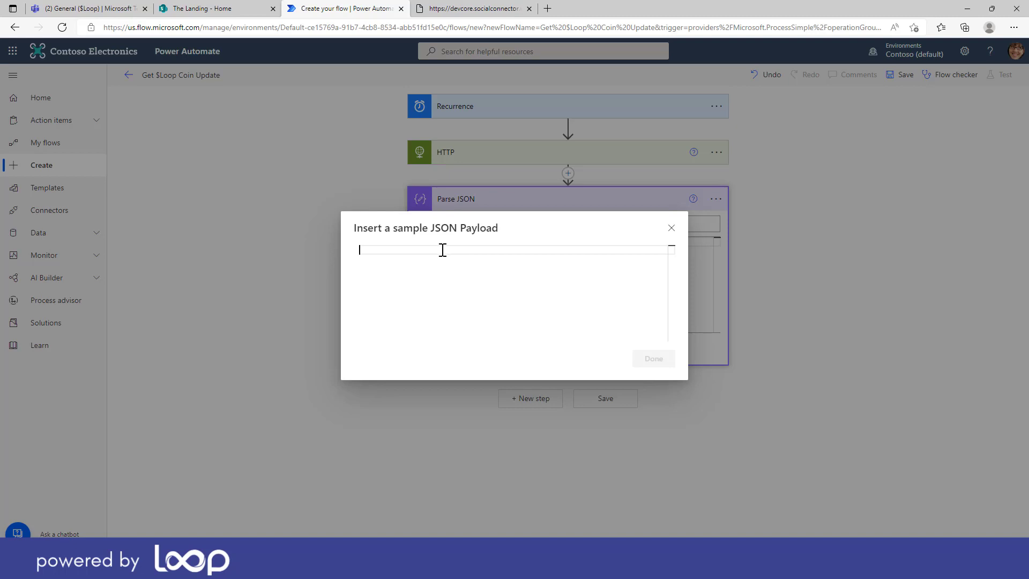
pyautogui.hotkey('ctrl', 'v')
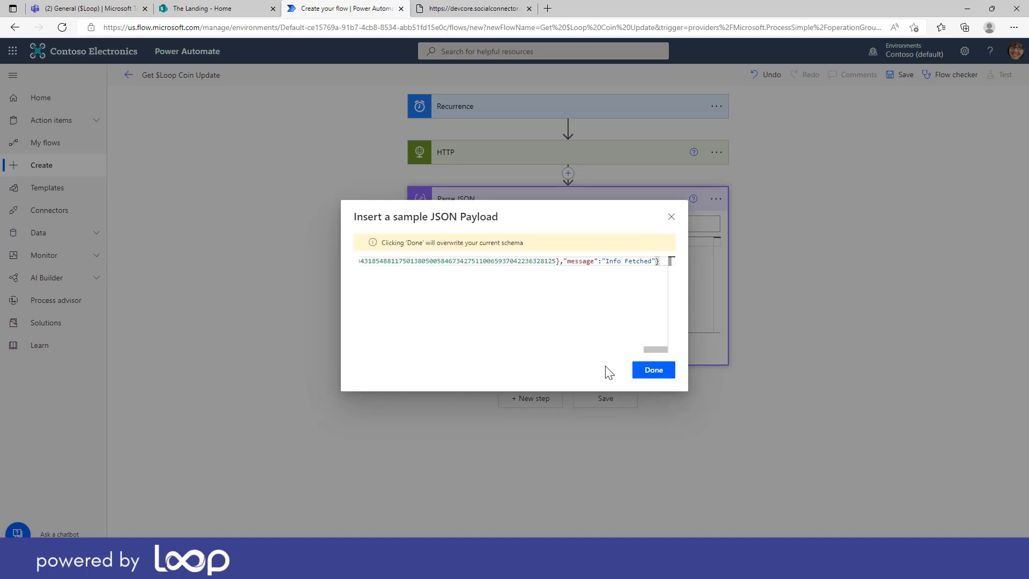
pyautogui.click(654, 371)
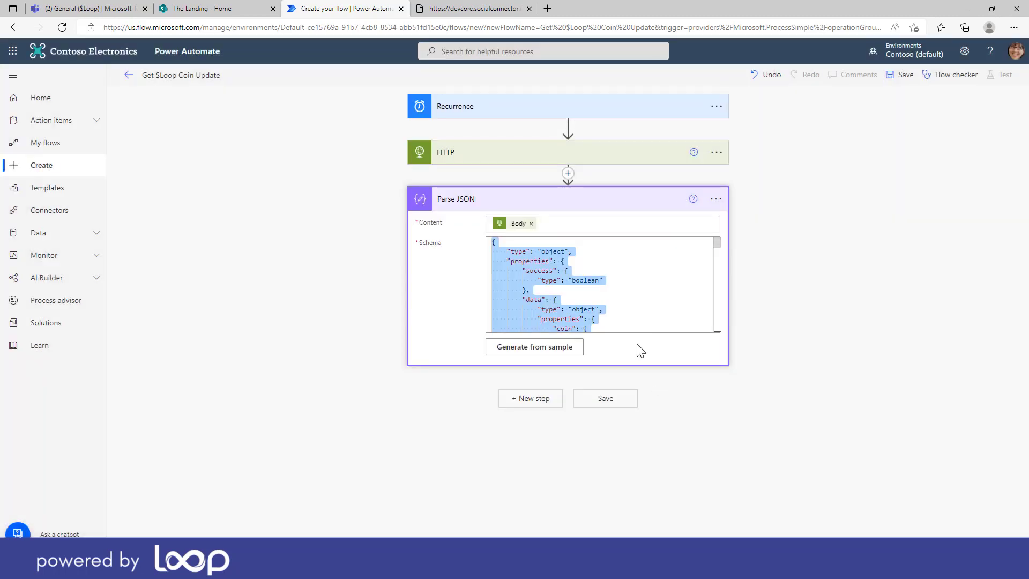
# Bring the Adaptive Cards Designer browser window over the flow and maximize it
pyautogui.click(685, 267)
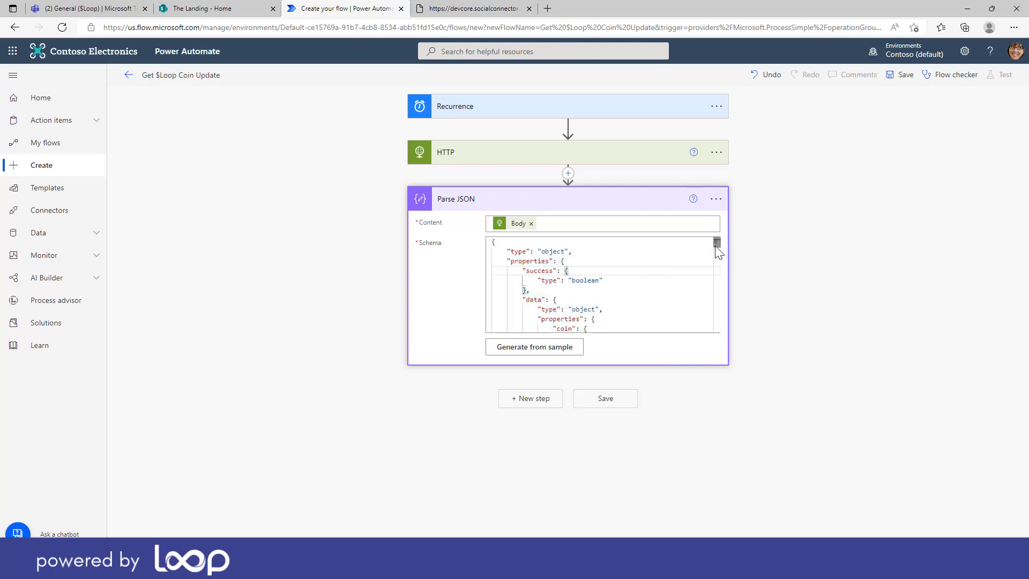
pyautogui.moveTo(716, 245); pyautogui.dragTo(717, 272)
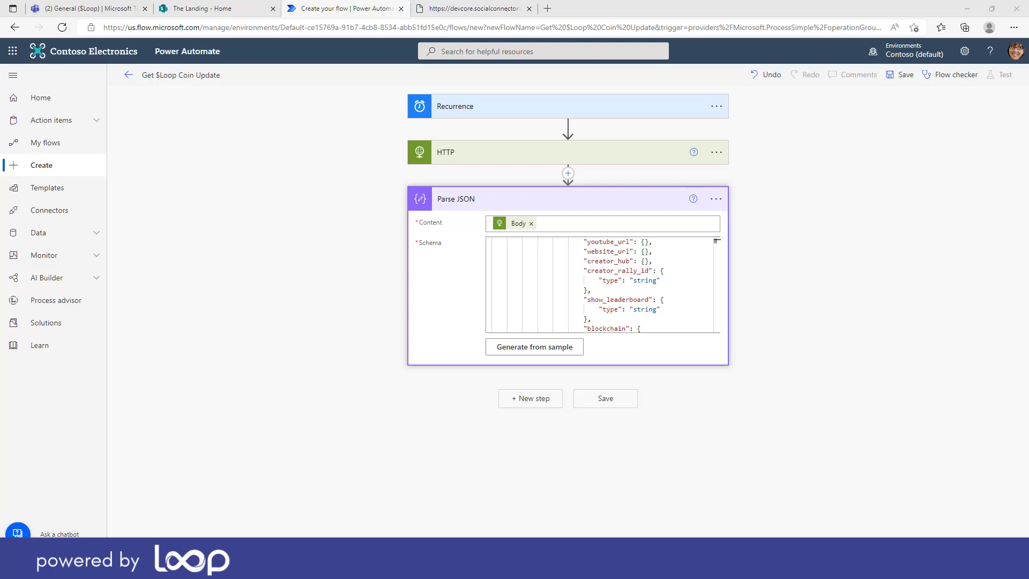
pyautogui.moveTo(1028, 94); pyautogui.dragTo(590, 56)
pyautogui.doubleClick(590, 57)
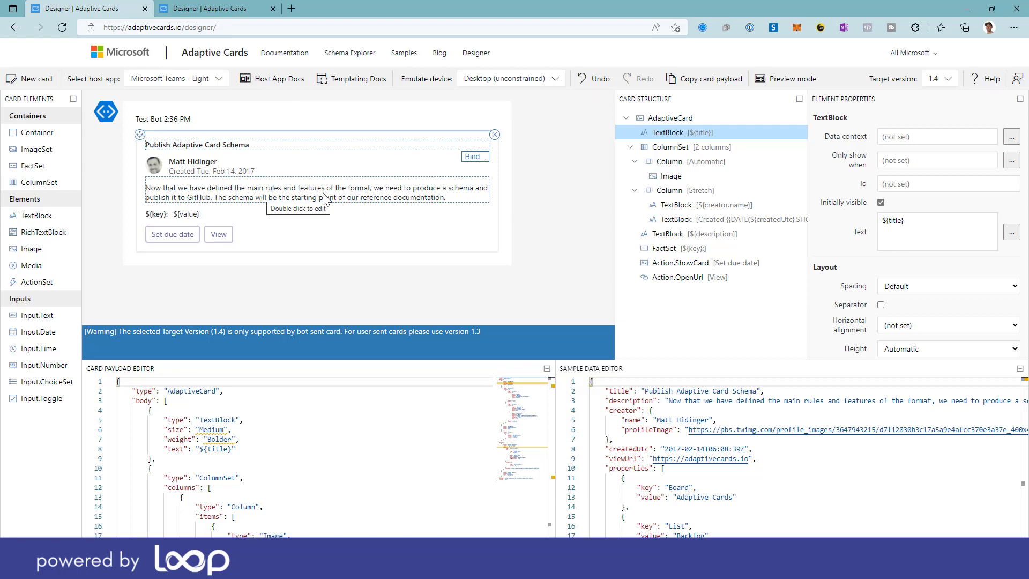
# On the coin card draft, select the Check exchange action to view its Title and $LOOP exchange Url
pyautogui.click(224, 11)
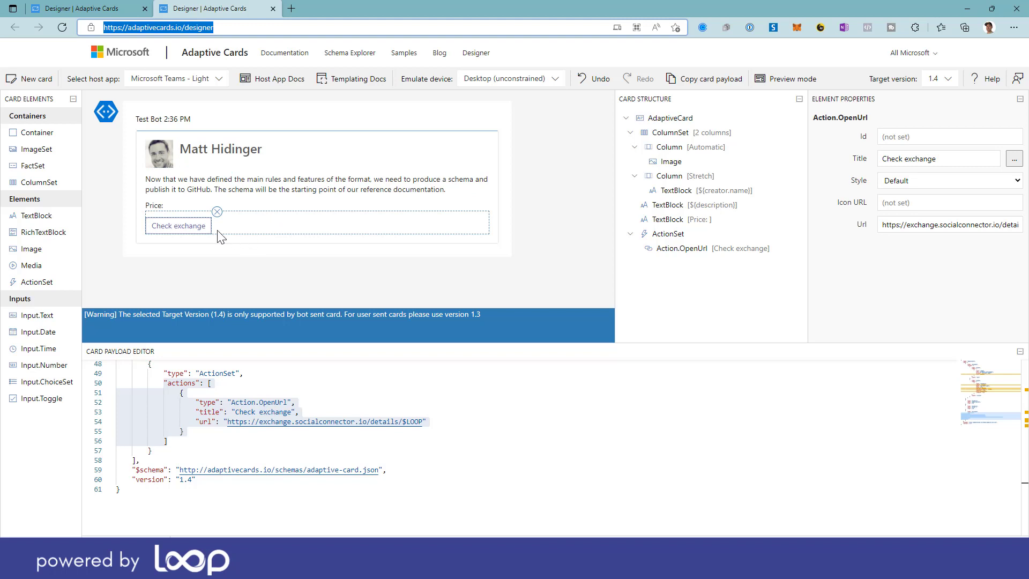
pyautogui.click(255, 231)
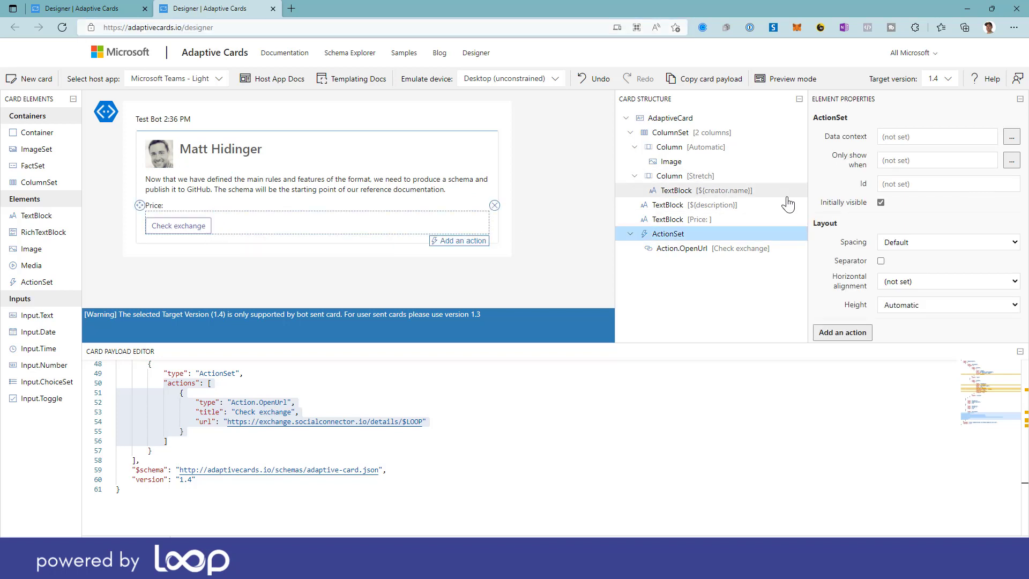
pyautogui.scroll(-1, 917, 264)
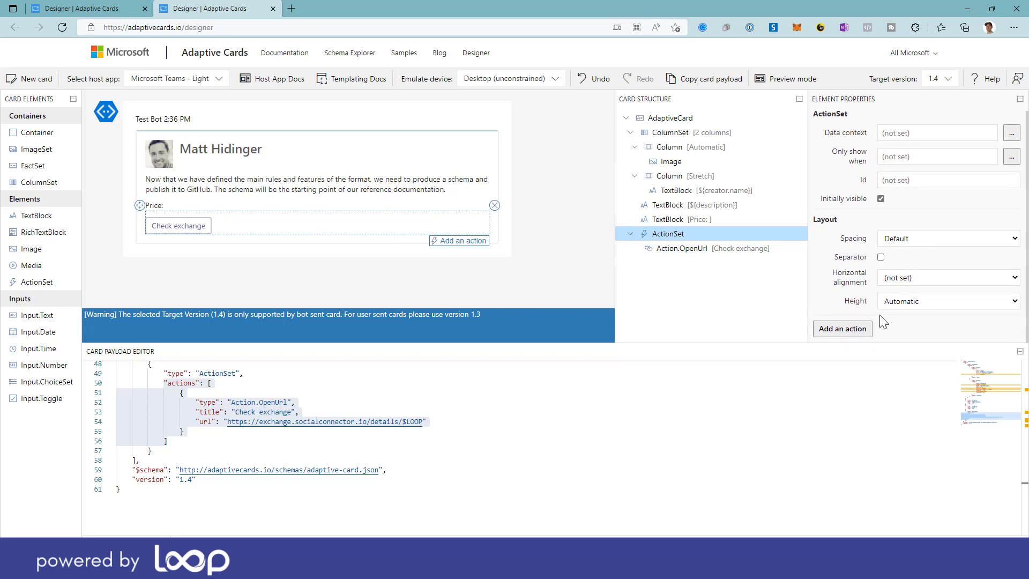
pyautogui.click(665, 250)
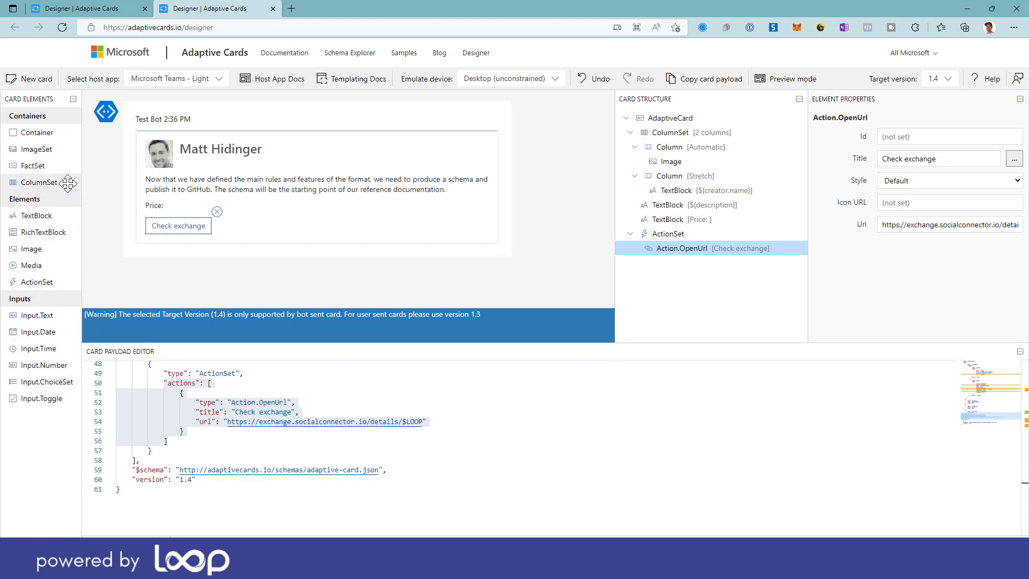
# Open the default sample card and delete its View and Set due date actions and description text
pyautogui.click(63, 27)
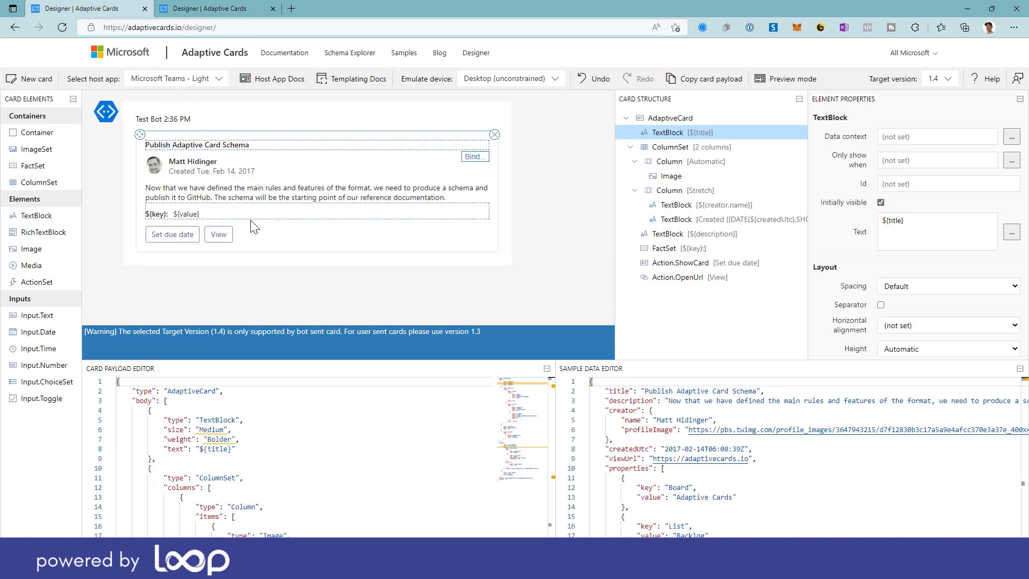
pyautogui.click(227, 237)
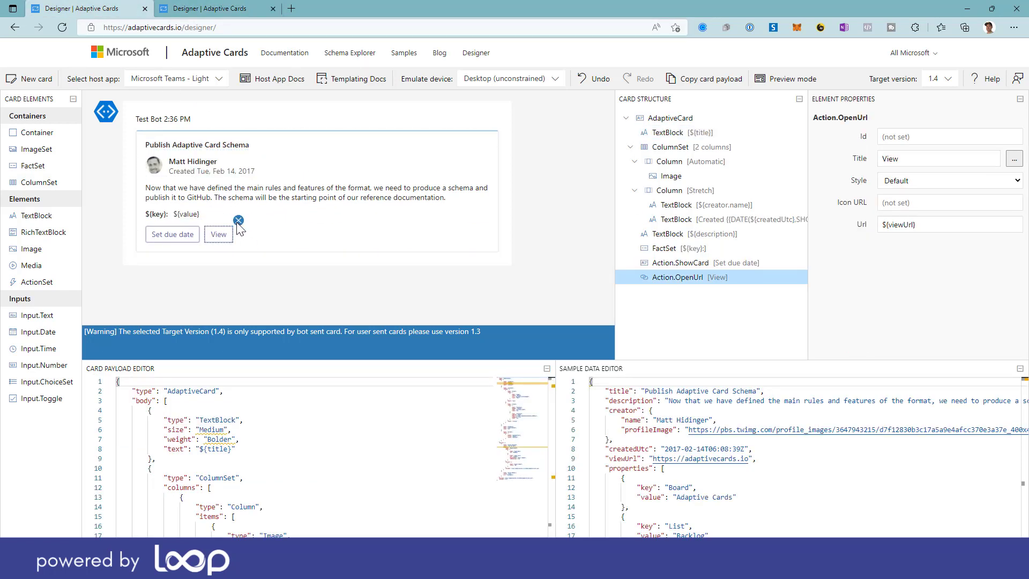
pyautogui.click(238, 220)
pyautogui.click(196, 235)
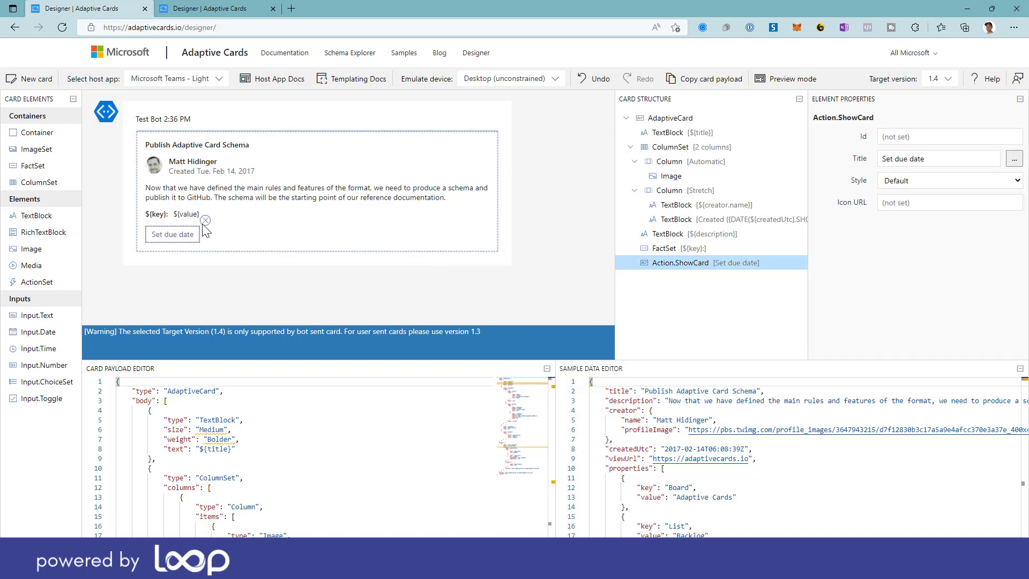
pyautogui.click(206, 220)
pyautogui.click(215, 197)
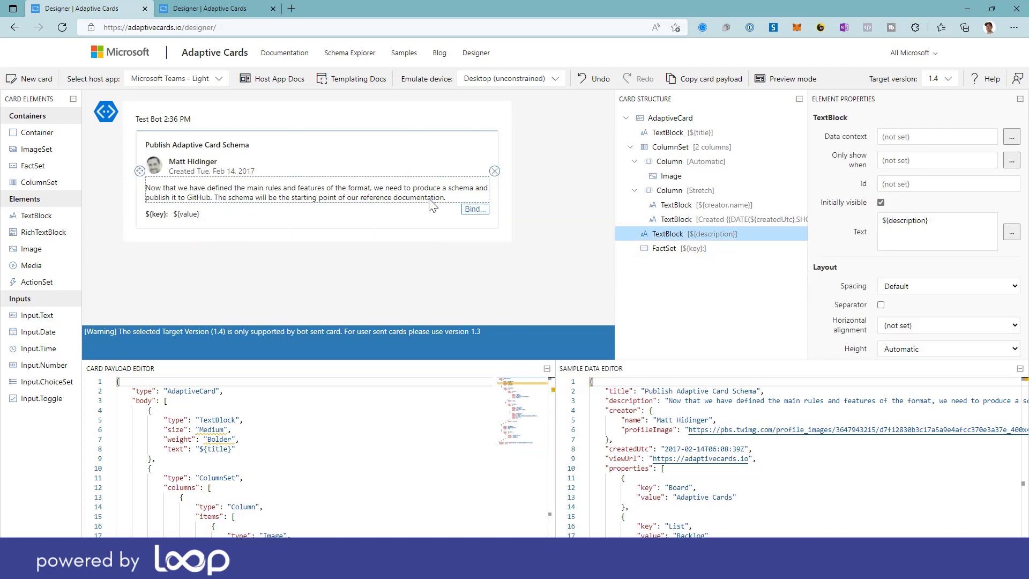
pyautogui.click(494, 170)
# Select the creator name text and open the gallery of new card templates
pyautogui.click(201, 164)
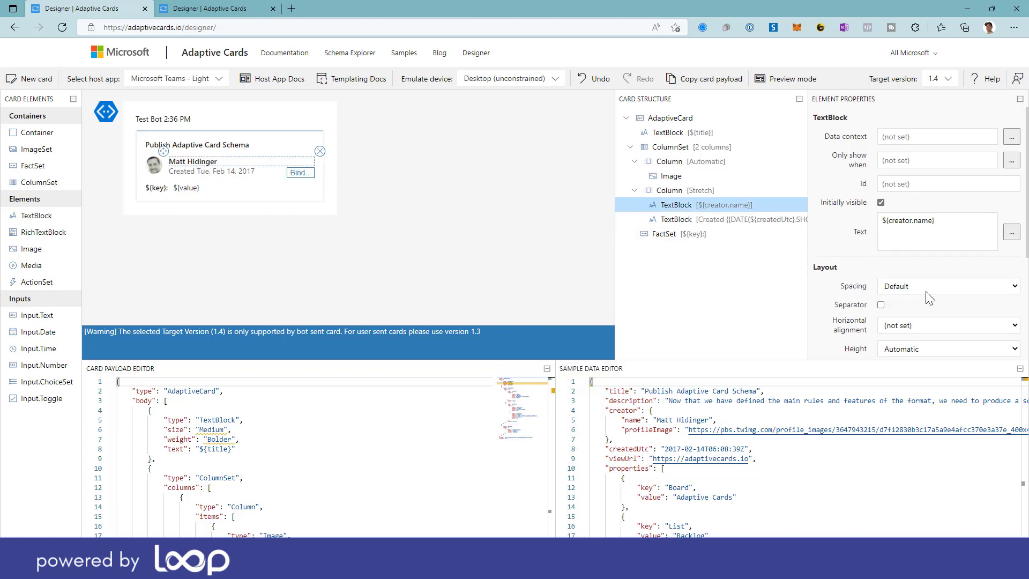
pyautogui.scroll(-1, 928, 295)
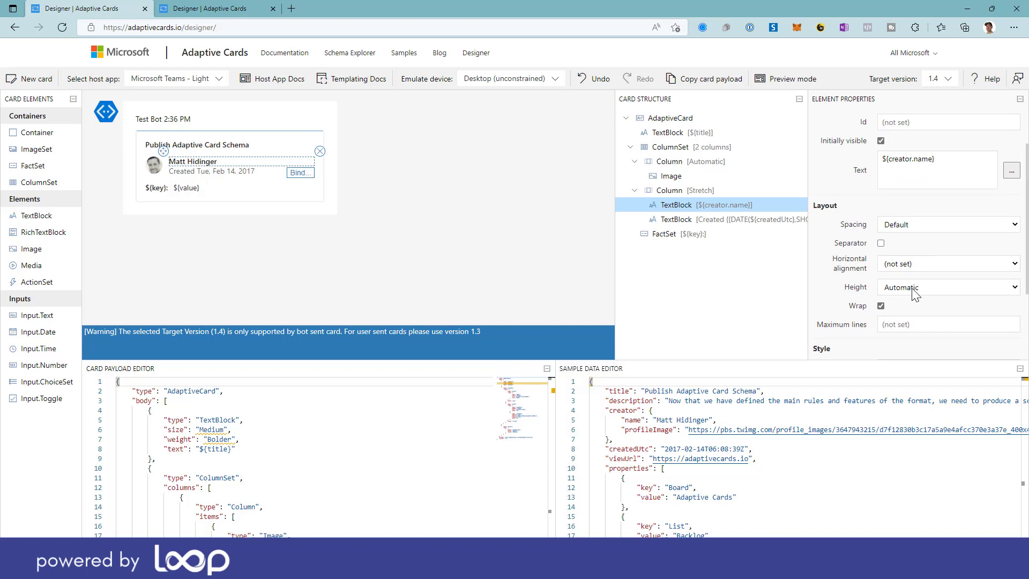
pyautogui.scroll(-1, 916, 295)
pyautogui.scroll(-1, 915, 295)
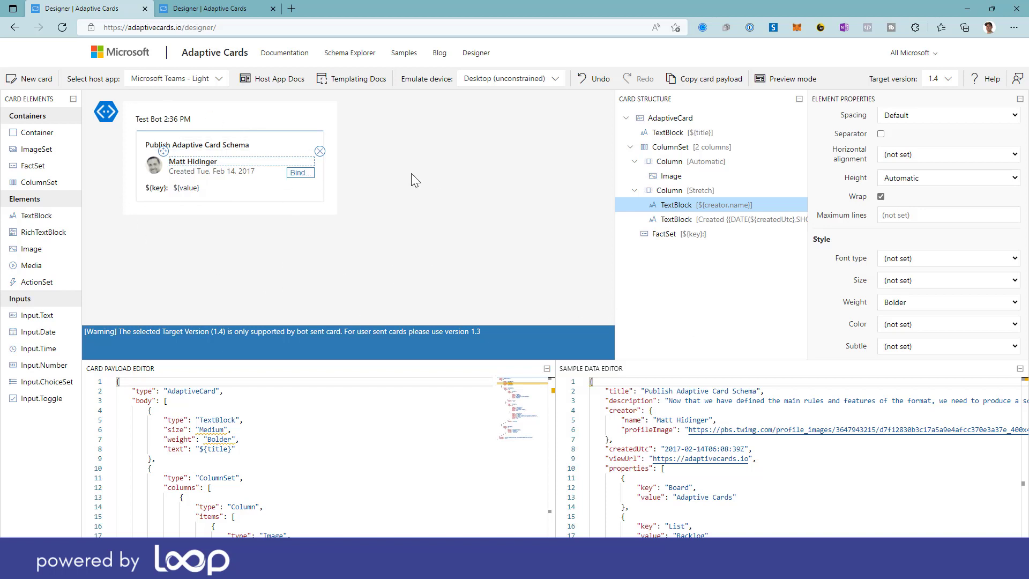
pyautogui.click(40, 84)
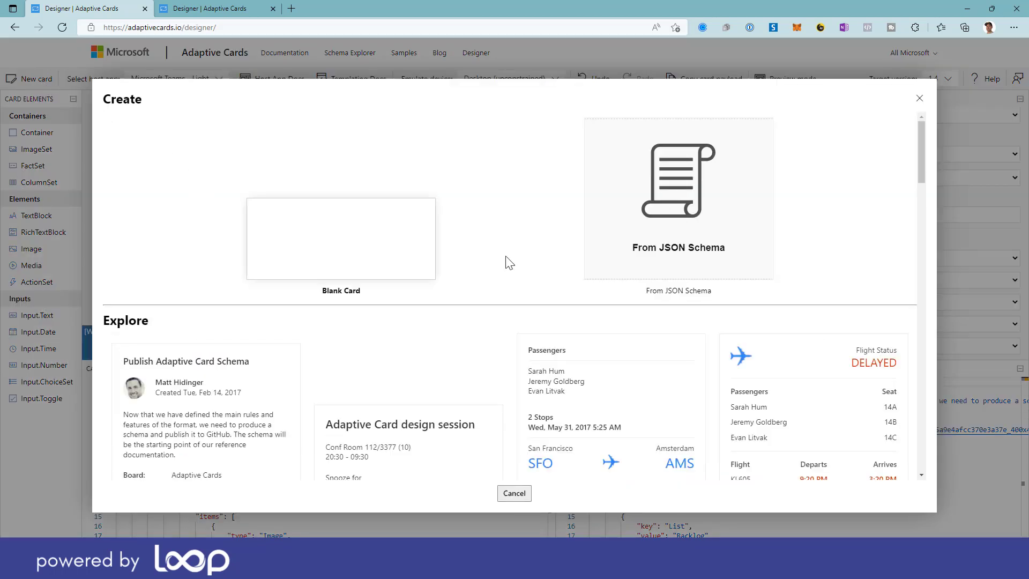
pyautogui.scroll(-6, 531, 267)
pyautogui.scroll(-5, 531, 267)
pyautogui.scroll(-4, 531, 268)
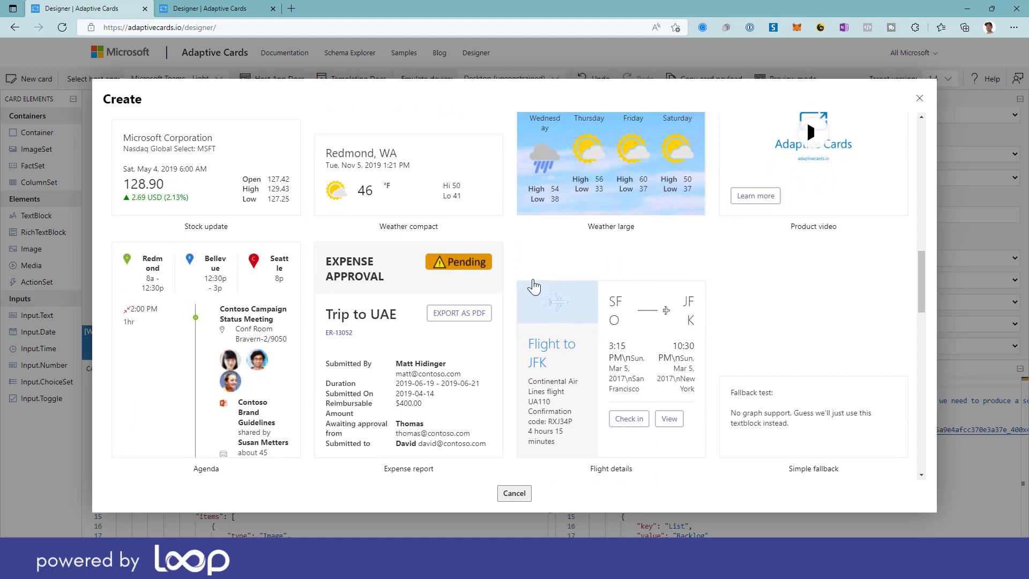
pyautogui.scroll(-5, 512, 302)
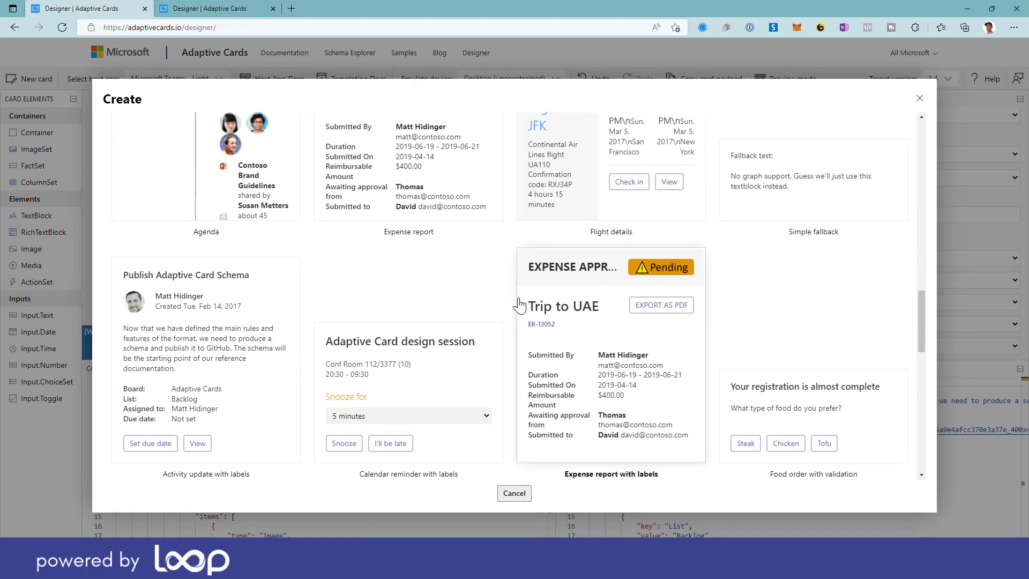
pyautogui.scroll(-2, 522, 303)
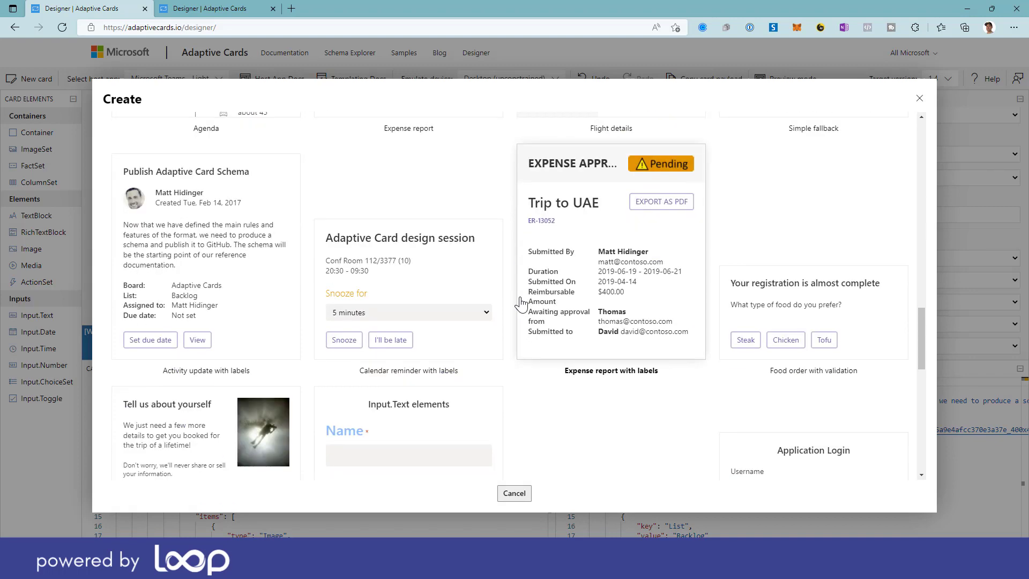
pyautogui.click(919, 99)
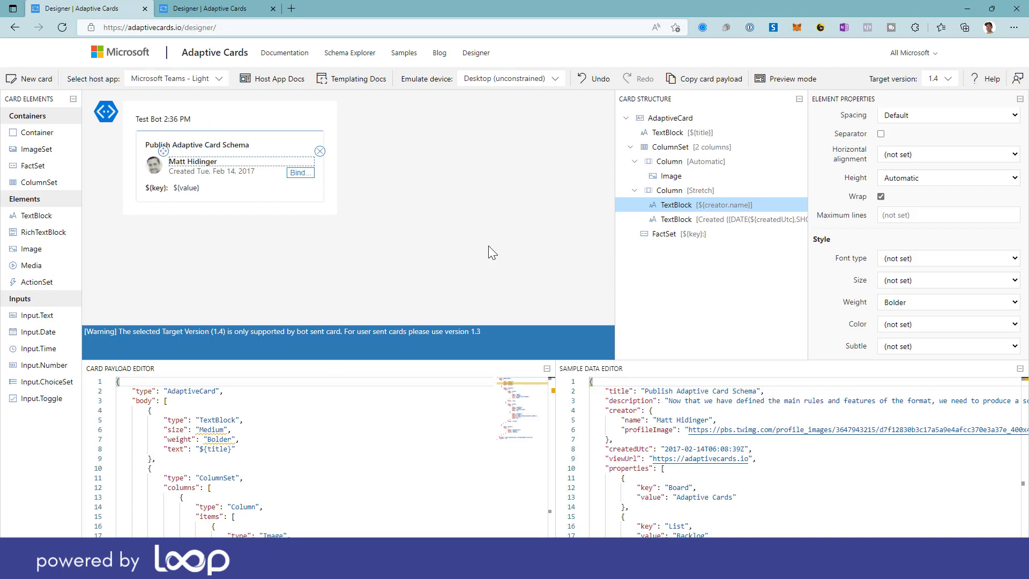
# Return to the coin card tab and copy its full card payload JSON
pyautogui.click(221, 12)
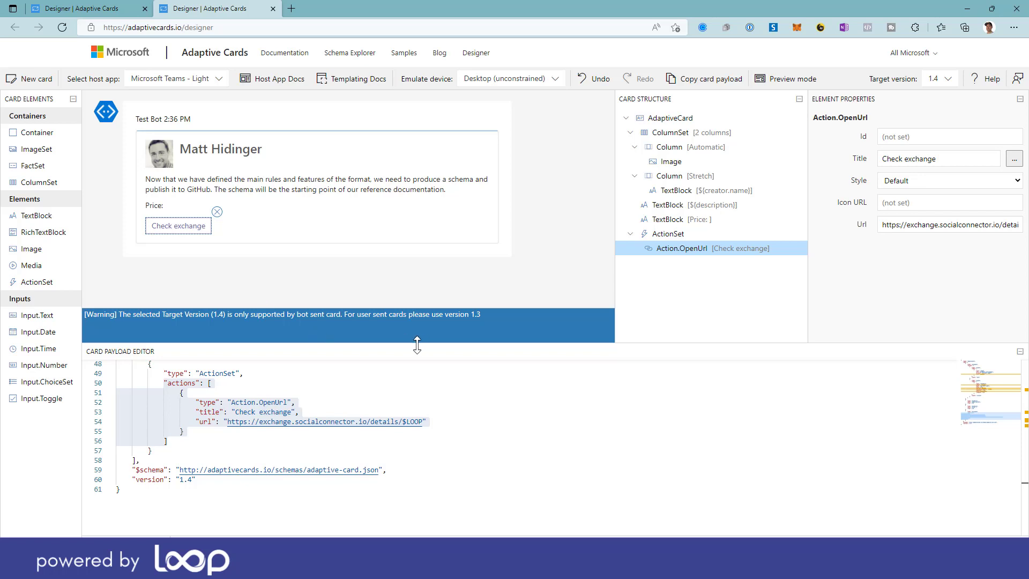
pyautogui.click(209, 381)
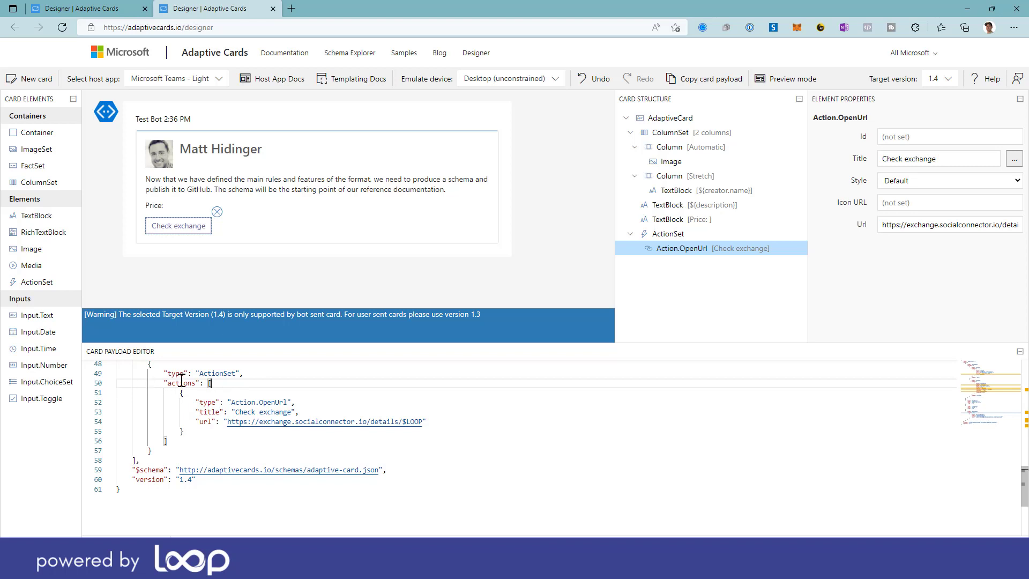
pyautogui.click(697, 87)
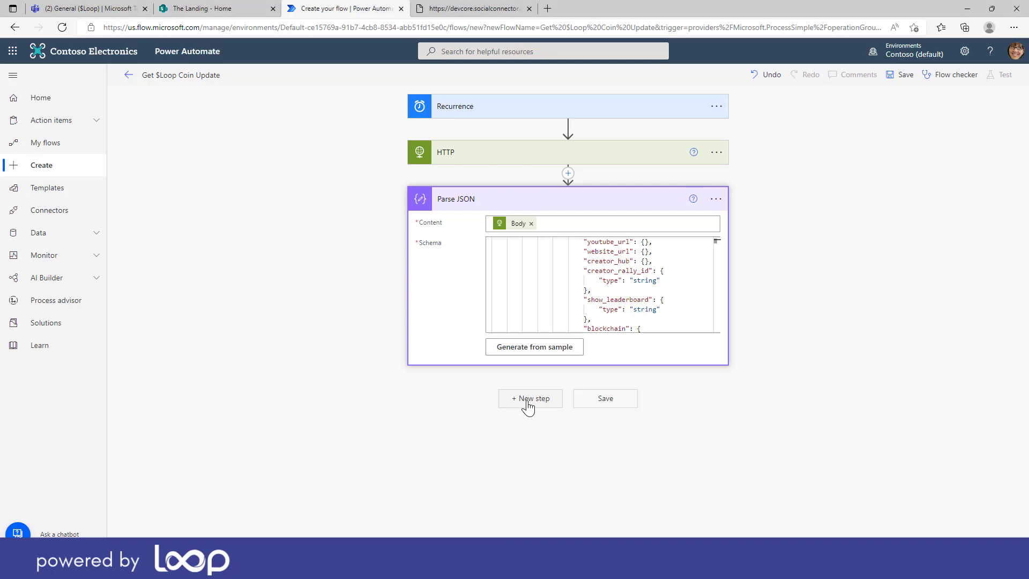
# Add the Microsoft Teams 'Post adaptive card in a chat or channel' action after Parse JSON
pyautogui.click(532, 410)
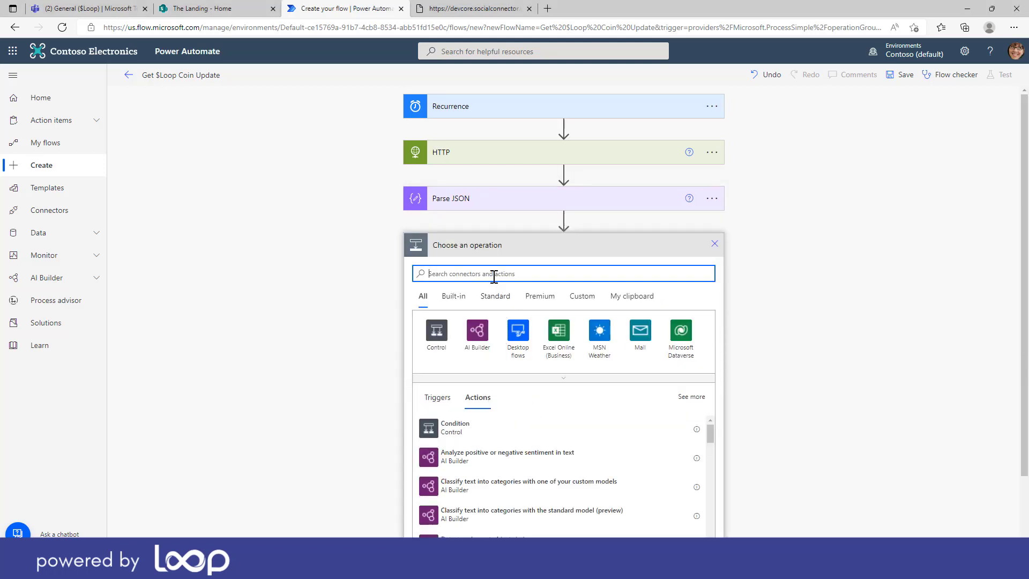
pyautogui.write('mic')
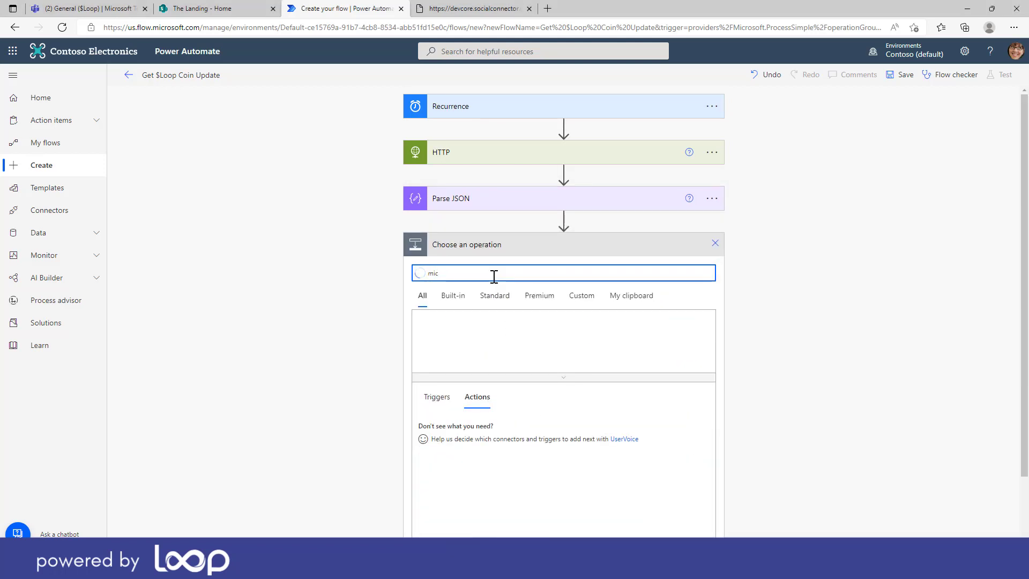
pyautogui.write('rosoft te')
pyautogui.click(430, 335)
pyautogui.scroll(-2, 563, 363)
pyautogui.scroll(-3, 593, 424)
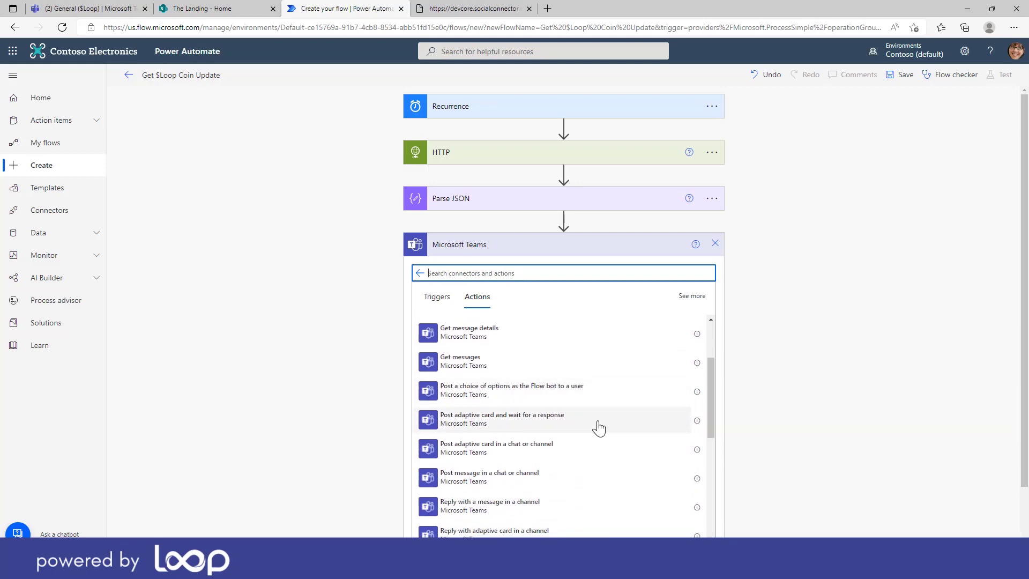
pyautogui.scroll(-1, 593, 426)
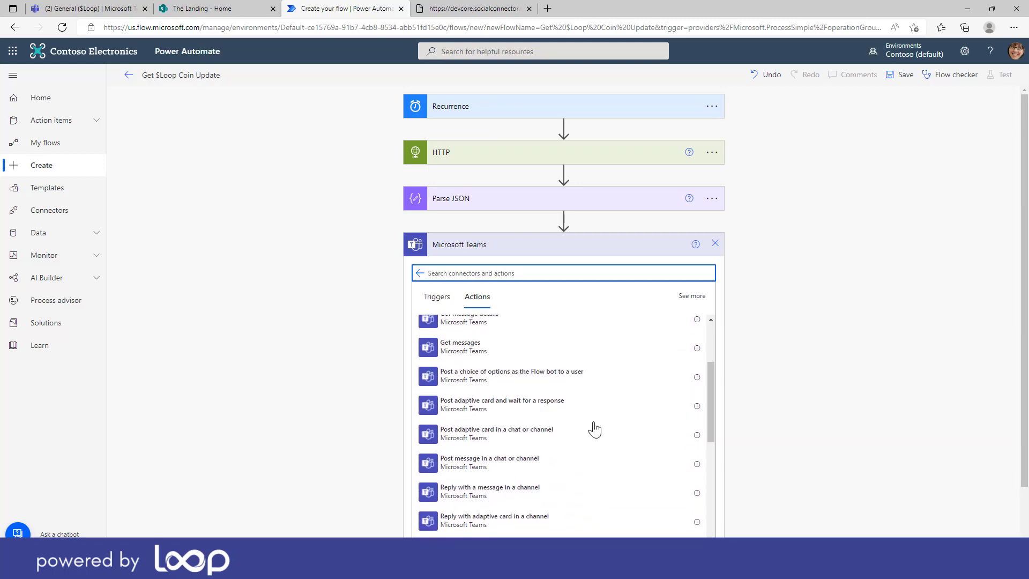
pyautogui.click(519, 440)
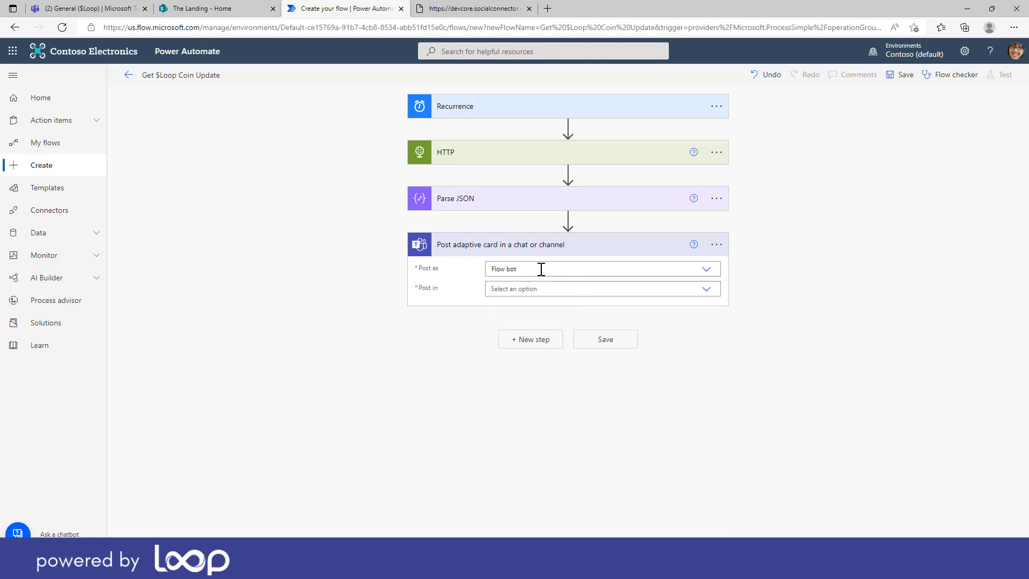
# Set the Teams step to post as User in Channel, team $Loop, channel General
pyautogui.click(707, 270)
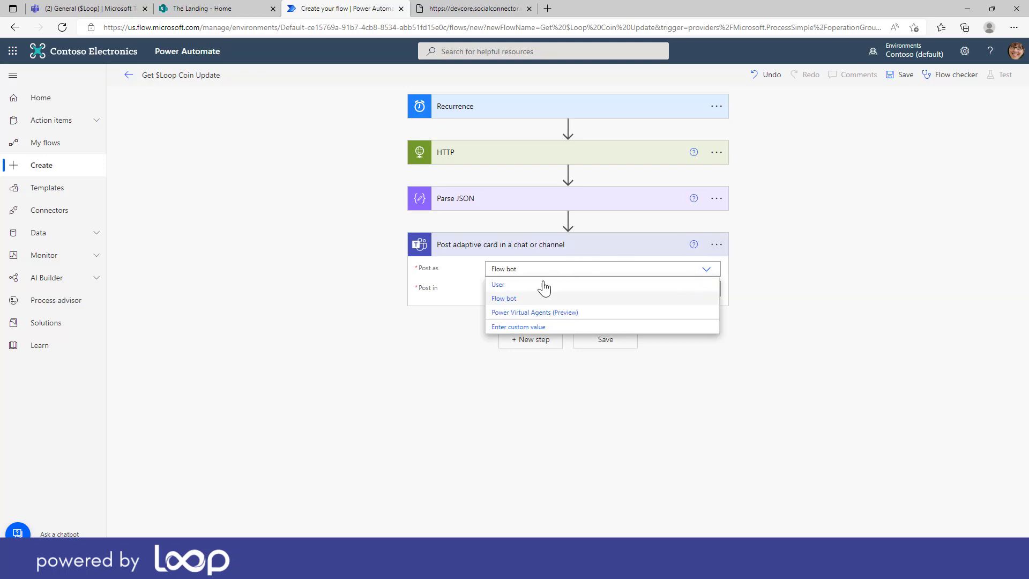
pyautogui.click(499, 285)
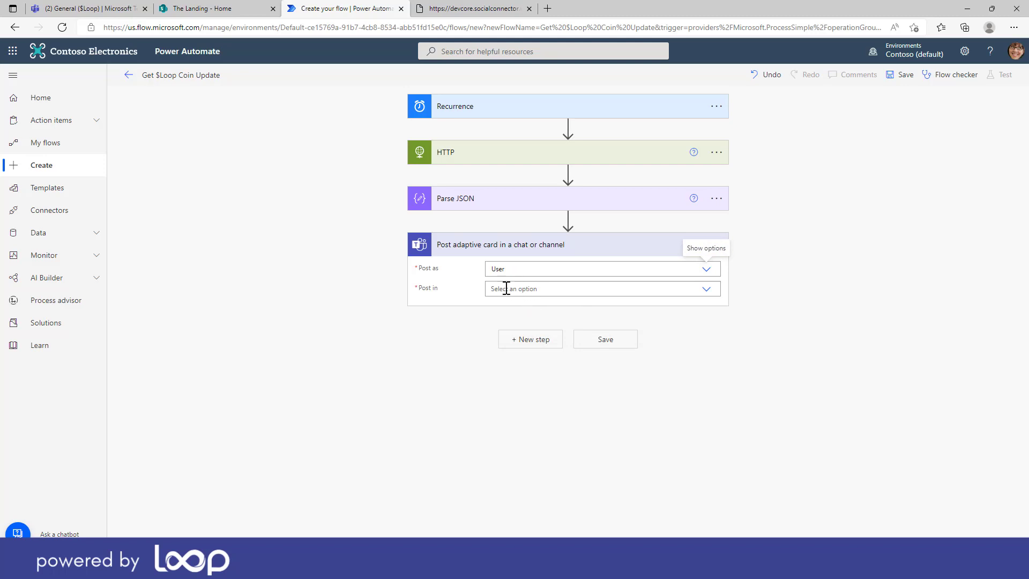
pyautogui.click(706, 292)
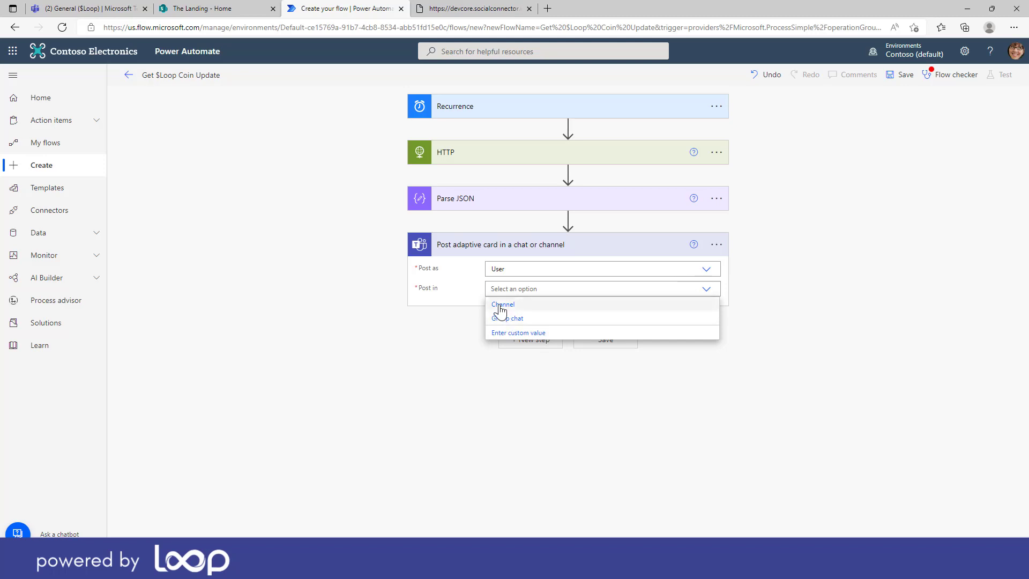
pyautogui.click(501, 305)
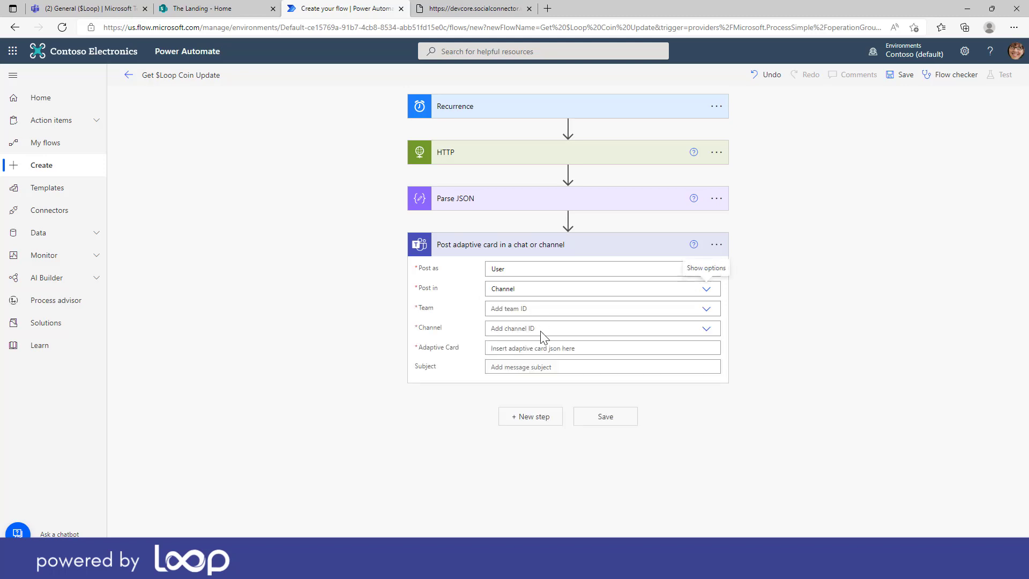
pyautogui.click(707, 311)
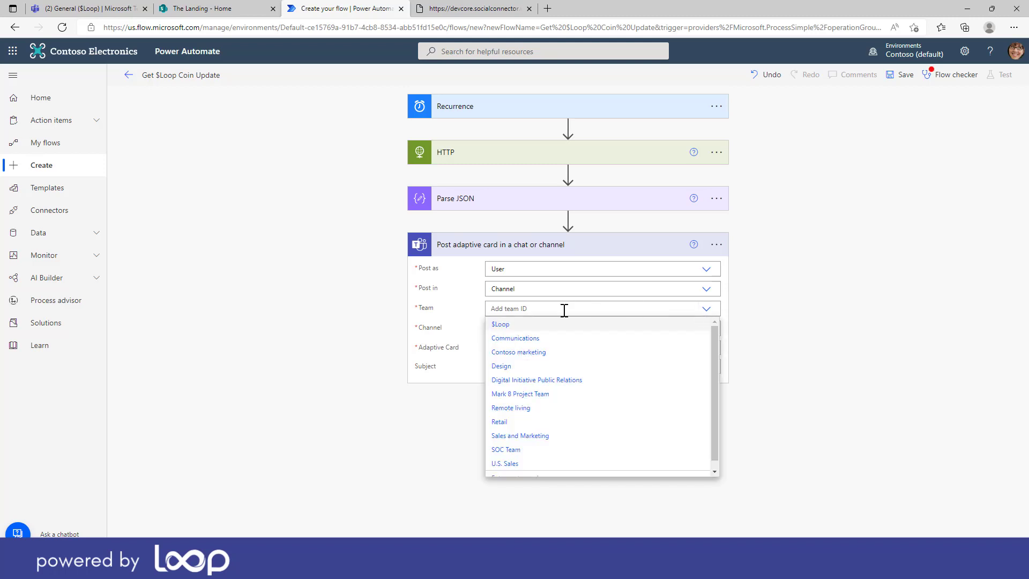
pyautogui.click(510, 326)
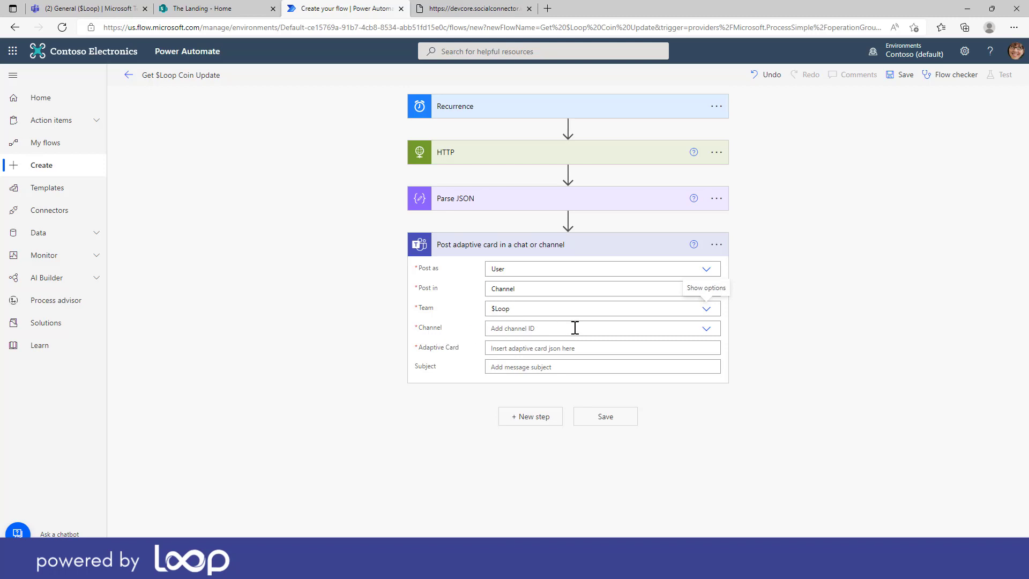
pyautogui.rightClick(707, 333)
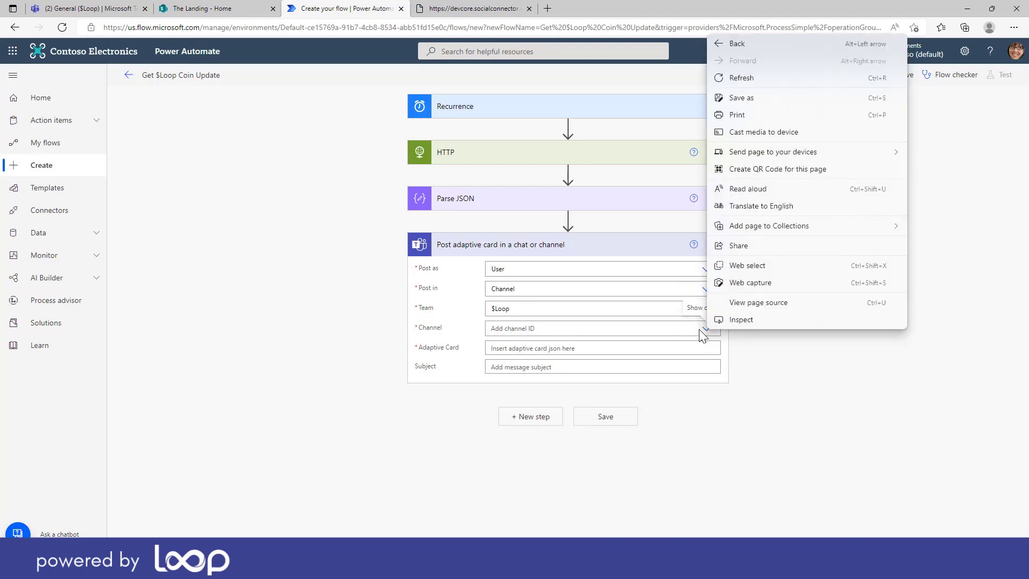
pyautogui.click(709, 329)
pyautogui.click(707, 328)
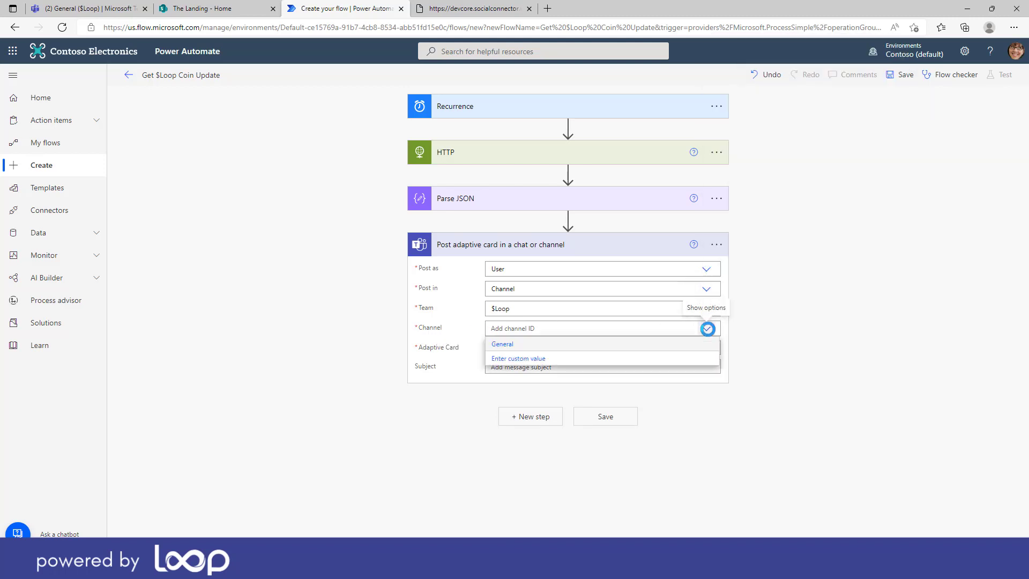
pyautogui.click(503, 345)
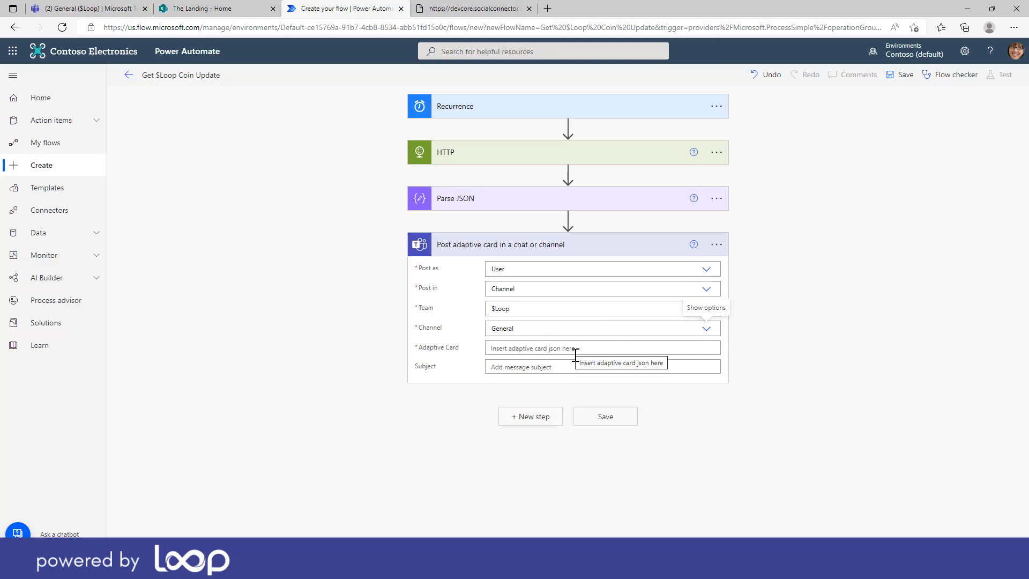
# Set the message subject to '$Loop Coin Update' and bring the Adaptive Cards Designer over the flow
pyautogui.click(506, 367)
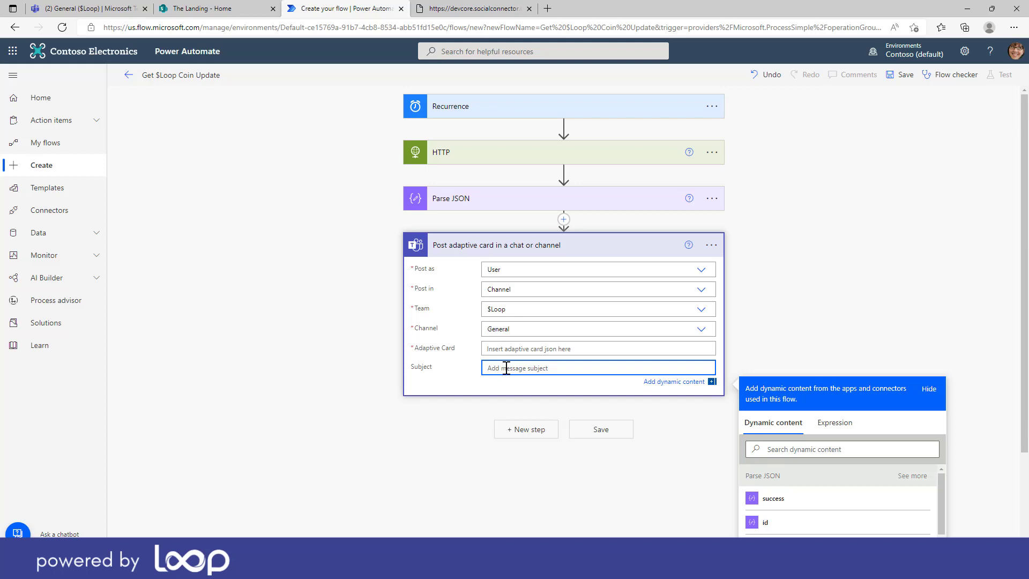
pyautogui.write('$Loop Coin Update')
pyautogui.click(513, 349)
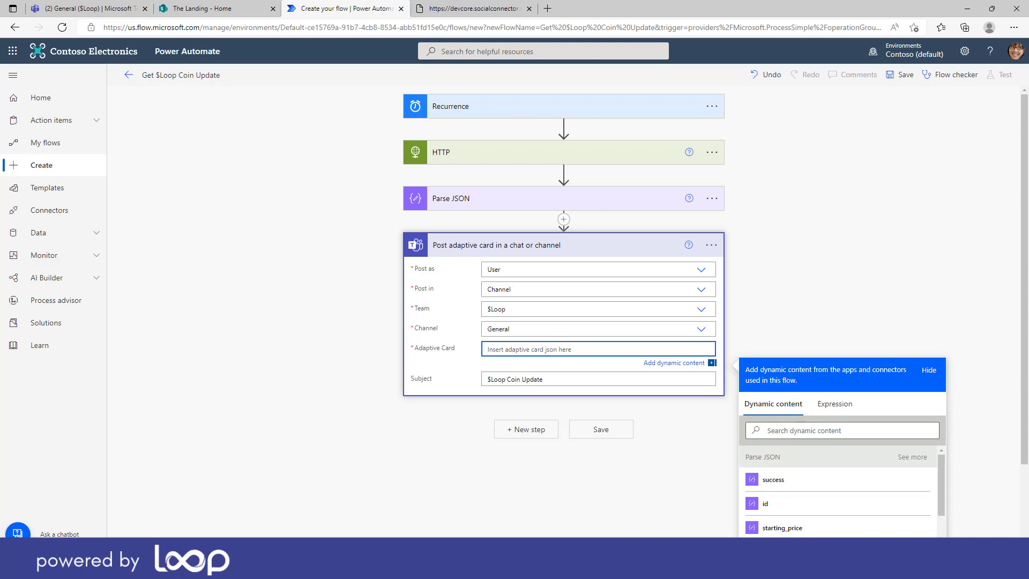
pyautogui.moveTo(1028, 33); pyautogui.dragTo(503, 27)
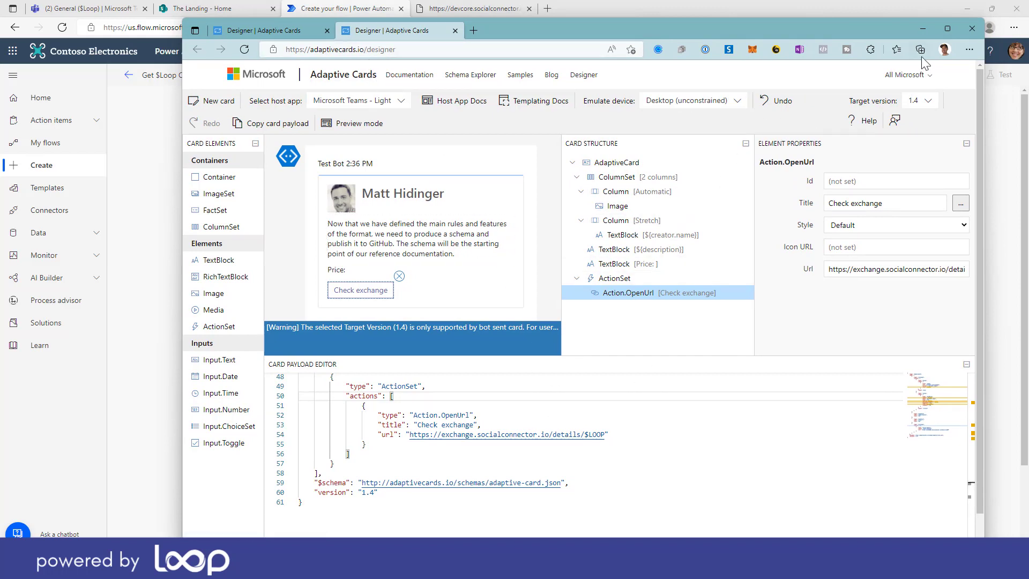
# Maximize the Adaptive Cards Designer, copy the card payload JSON, and move the window aside
pyautogui.click(947, 29)
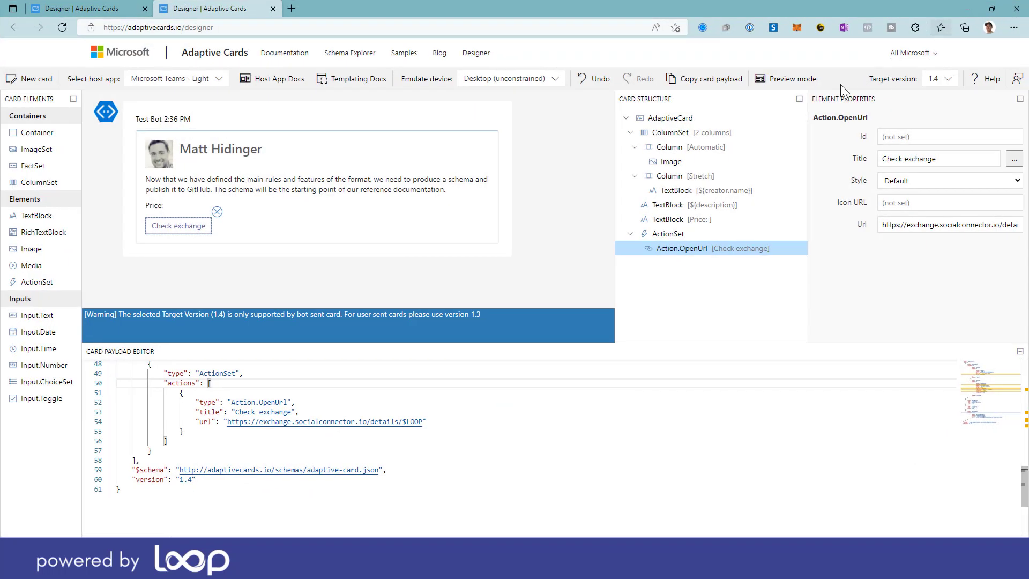
pyautogui.click(696, 81)
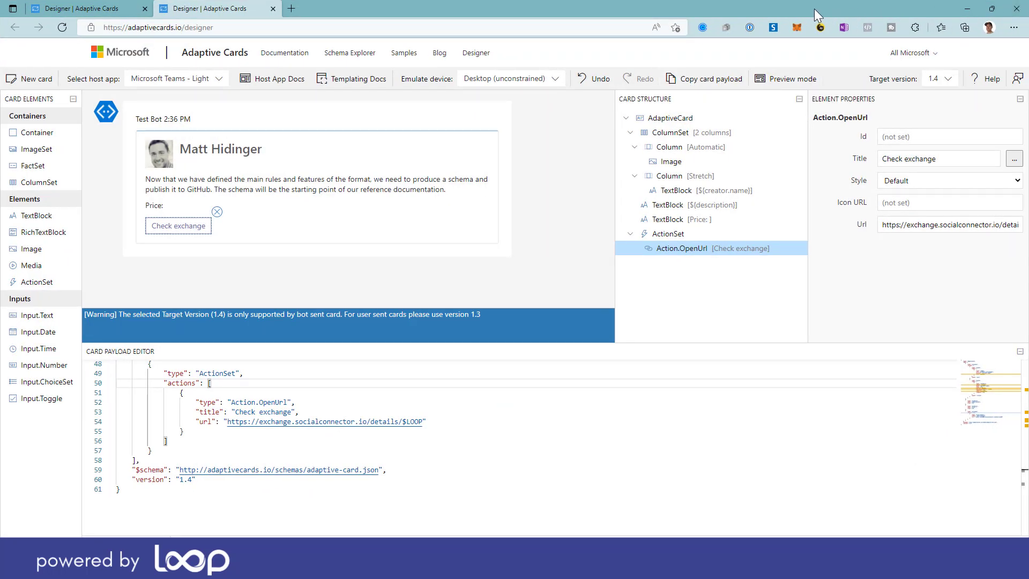
pyautogui.moveTo(818, 13); pyautogui.dragTo(912, 59)
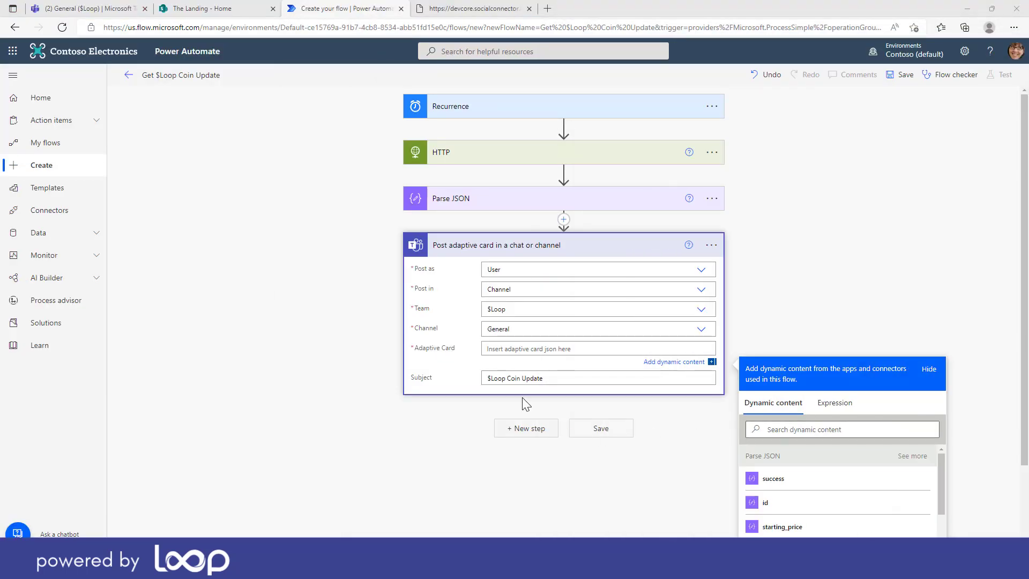
# Paste the coin card JSON into the Adaptive Card field and bring up My flows link options
pyautogui.click(504, 352)
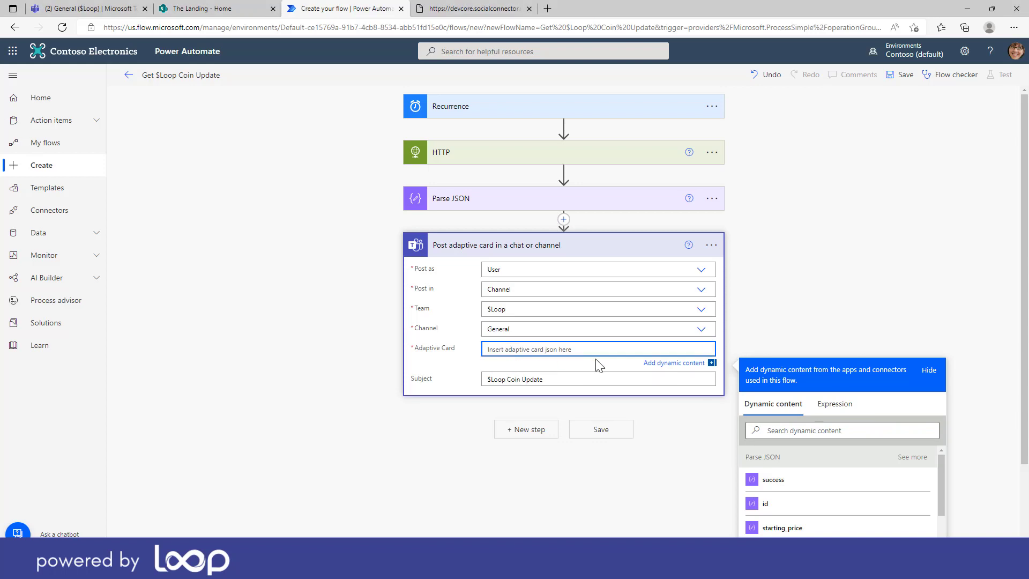
pyautogui.hotkey('ctrl', 'v')
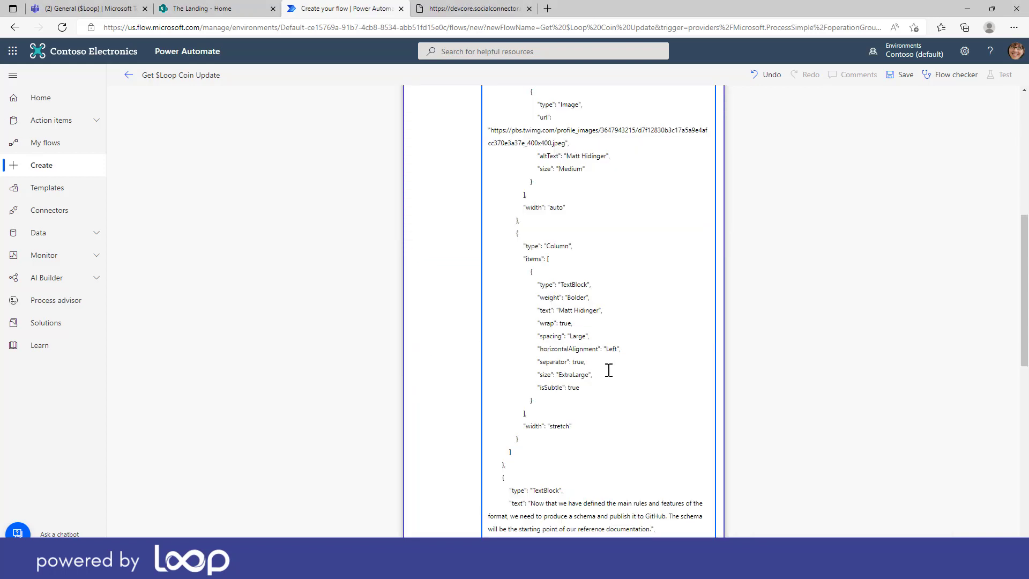
pyautogui.scroll(6, 609, 370)
pyautogui.scroll(-3, 609, 368)
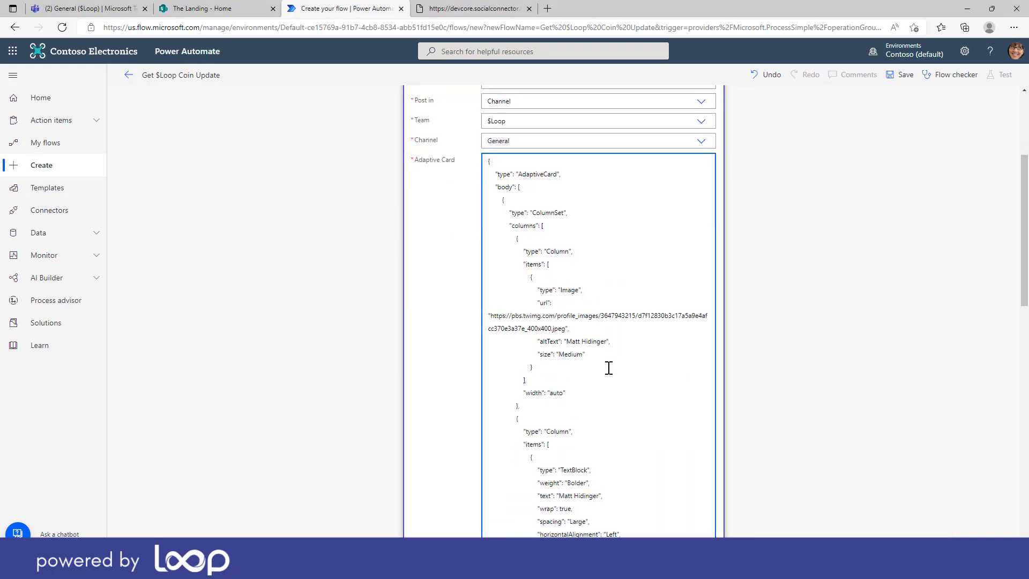
pyautogui.scroll(-8, 609, 364)
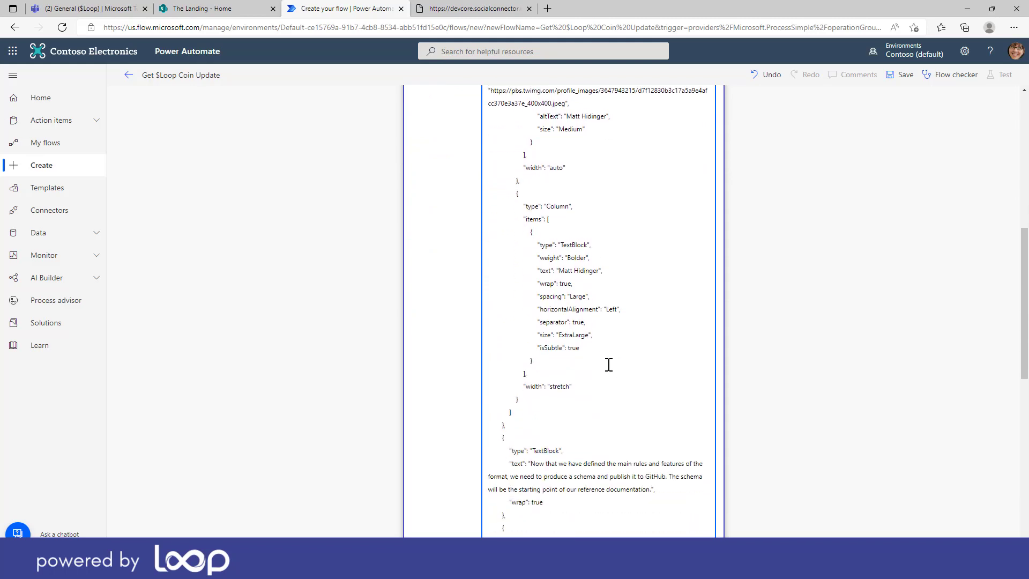
pyautogui.click(609, 365)
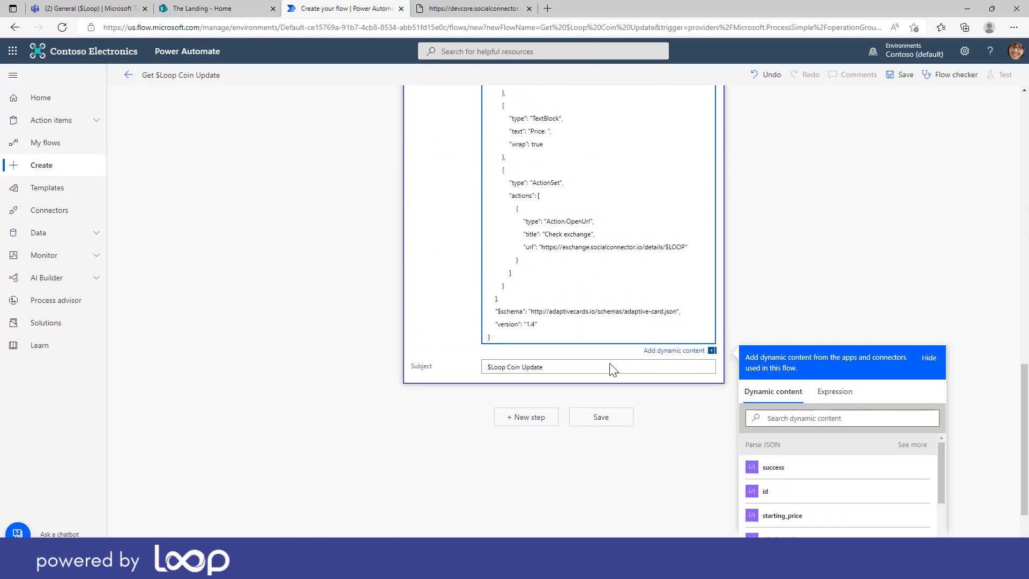
pyautogui.scroll(15, 613, 370)
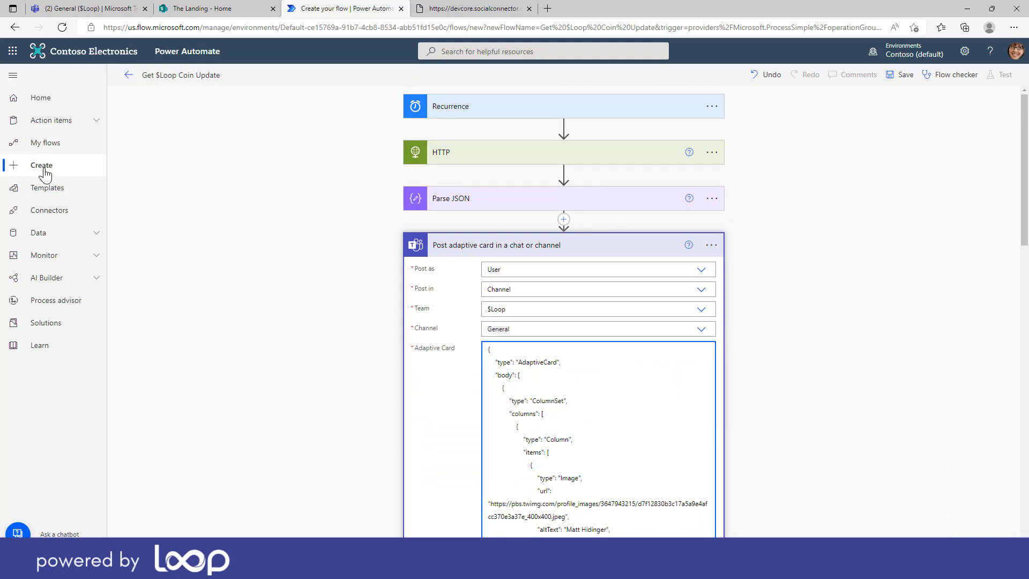
pyautogui.rightClick(47, 149)
# Open My flows in a new tab, view it, and return to the flow editor
pyautogui.click(81, 151)
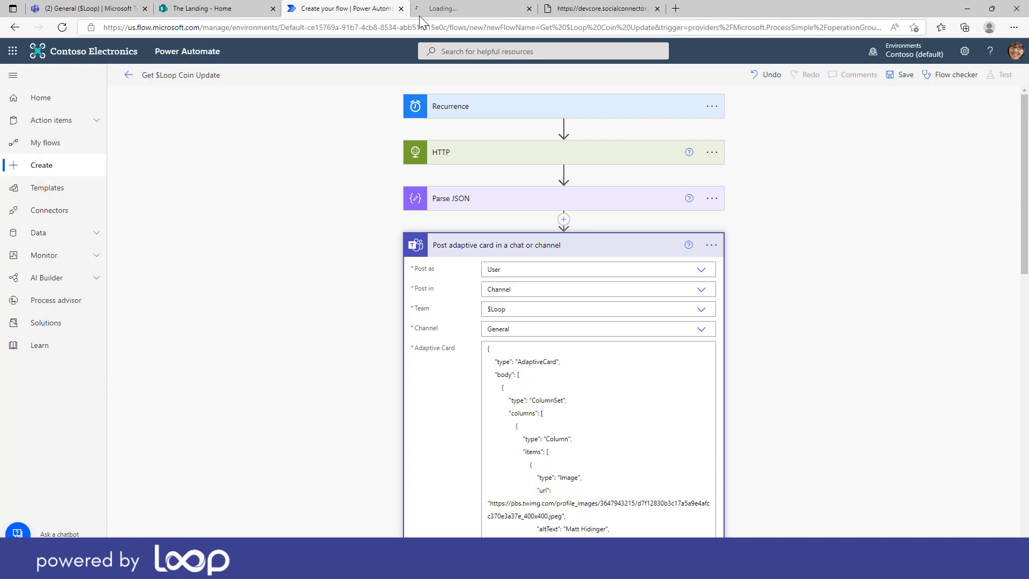
pyautogui.click(435, 10)
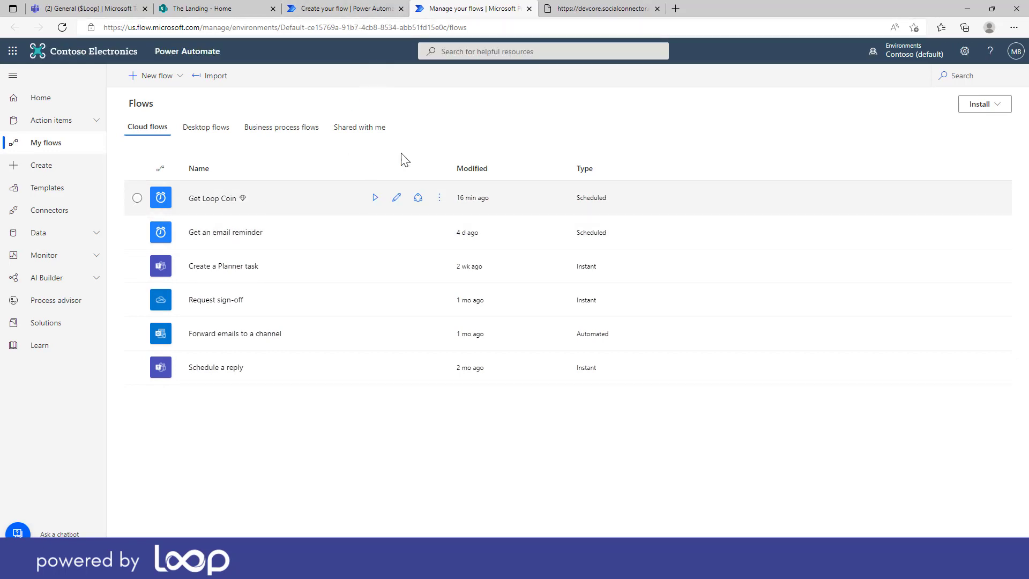
pyautogui.click(344, 12)
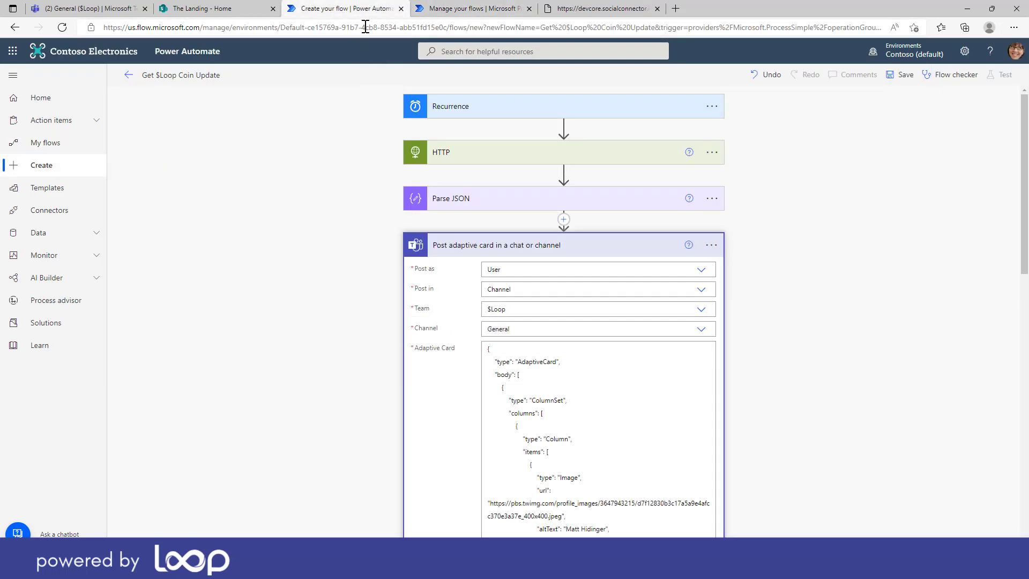
pyautogui.scroll(-3, 581, 348)
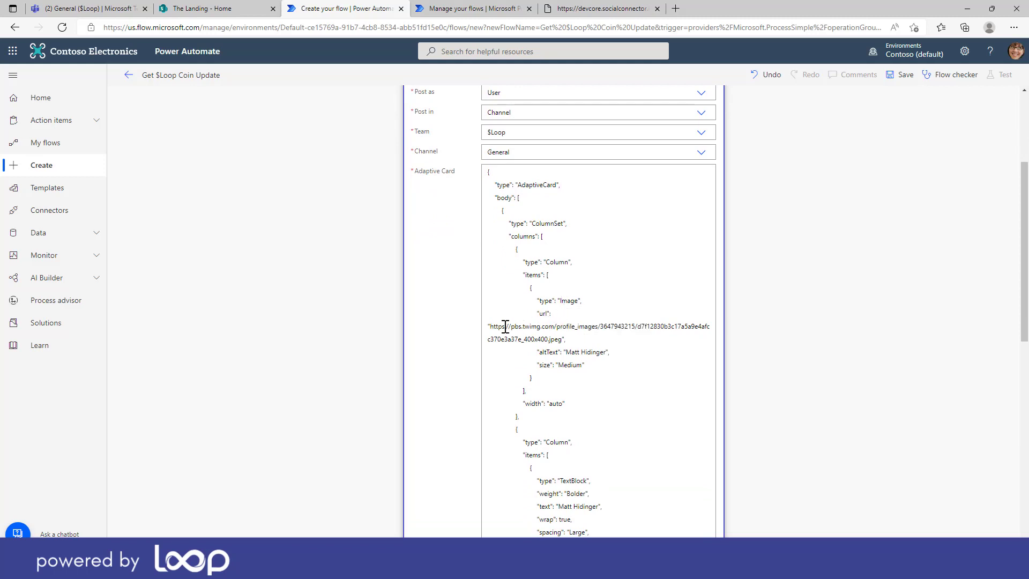
# Replace the sample image URL in the card JSON with the coin_img dynamic content
pyautogui.moveTo(491, 327); pyautogui.dragTo(571, 339)
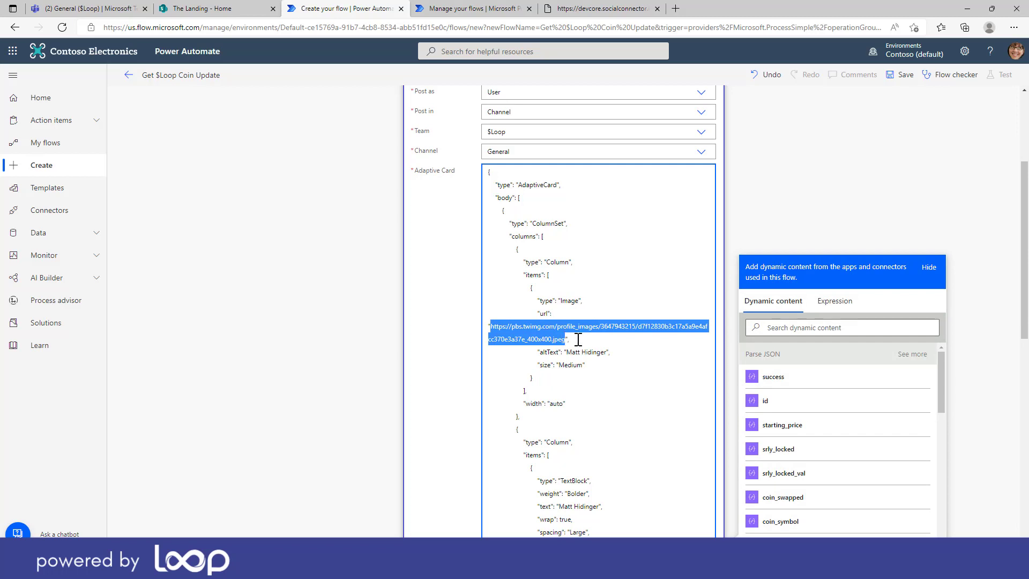
pyautogui.press('BackSpace')
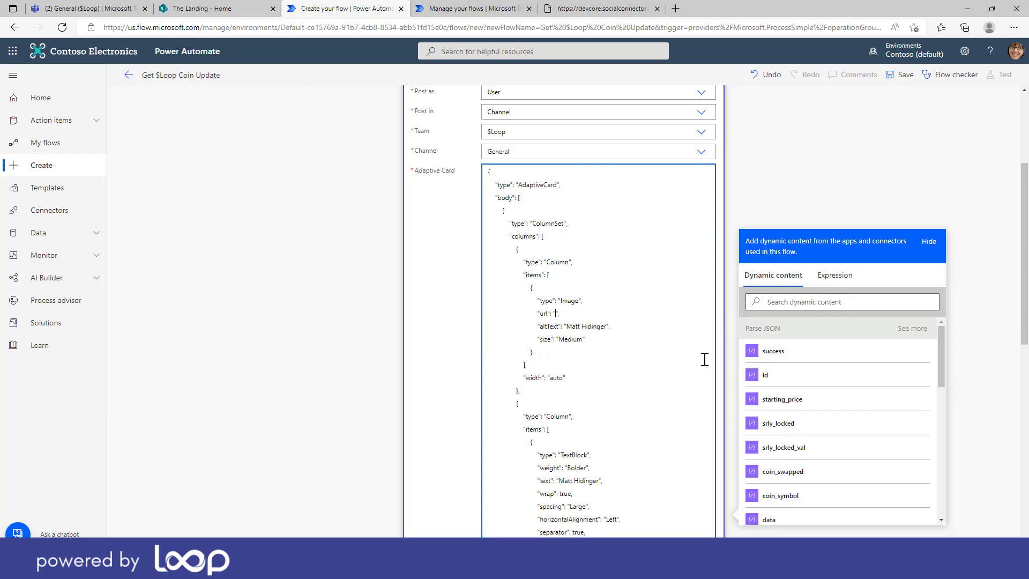
pyautogui.scroll(3, 705, 356)
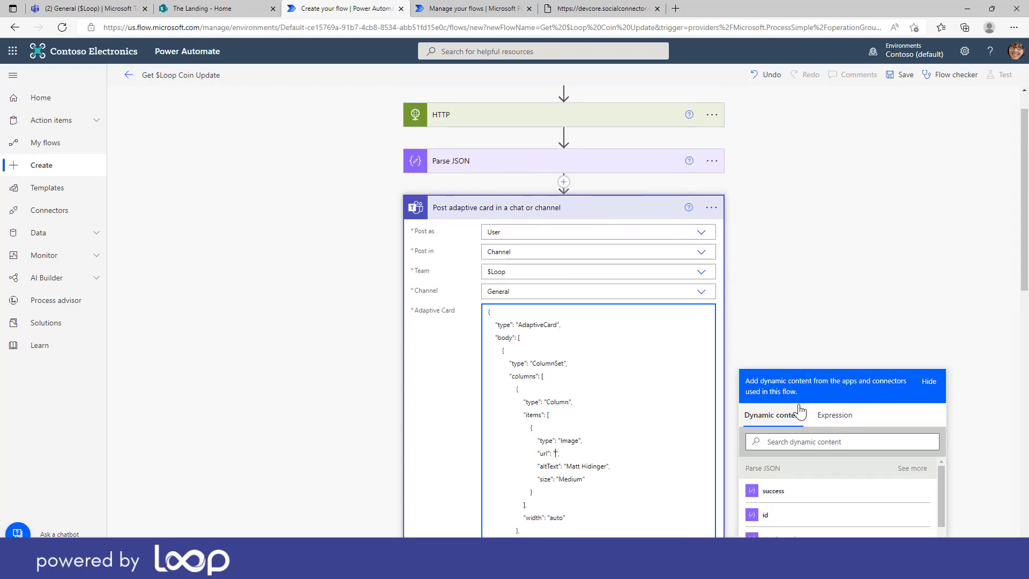
pyautogui.scroll(-2, 820, 488)
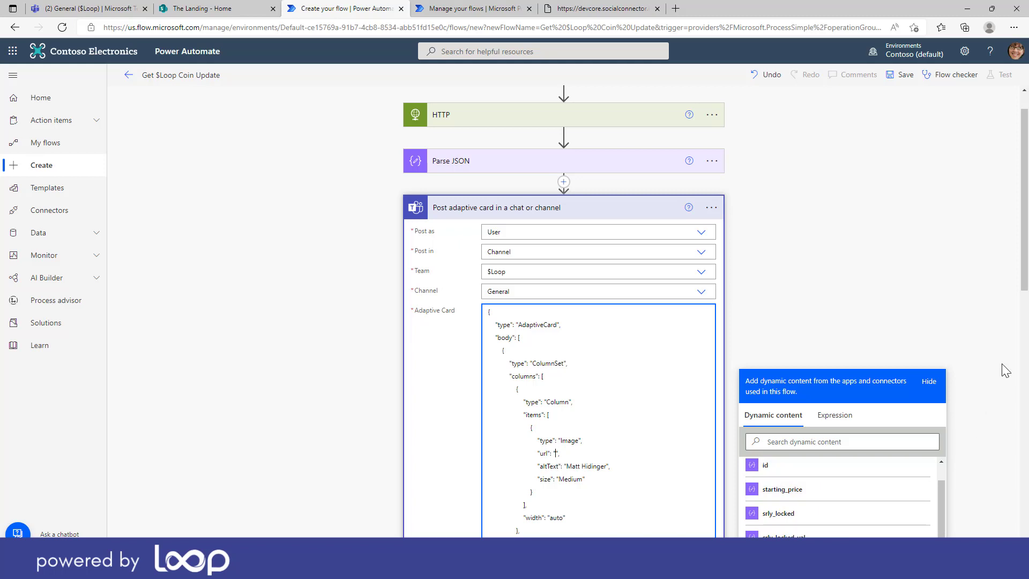
pyautogui.moveTo(1025, 267); pyautogui.dragTo(1026, 326)
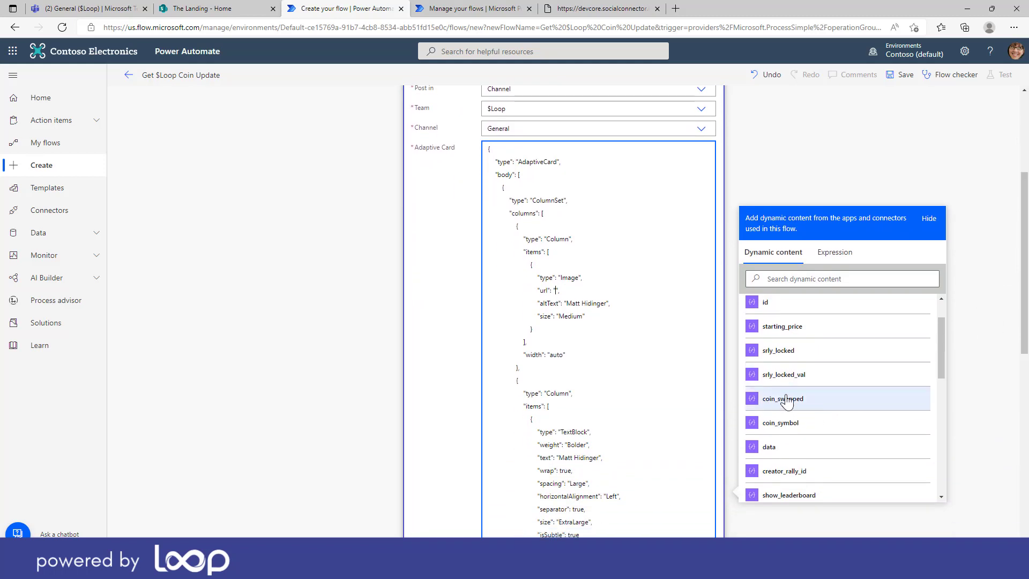
pyautogui.scroll(-1, 830, 418)
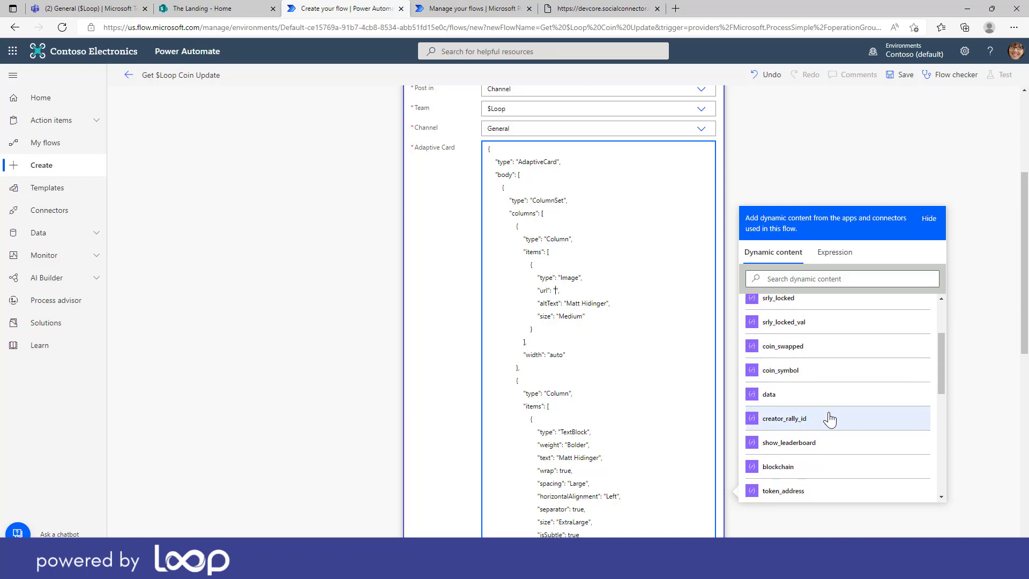
pyautogui.scroll(-2, 830, 420)
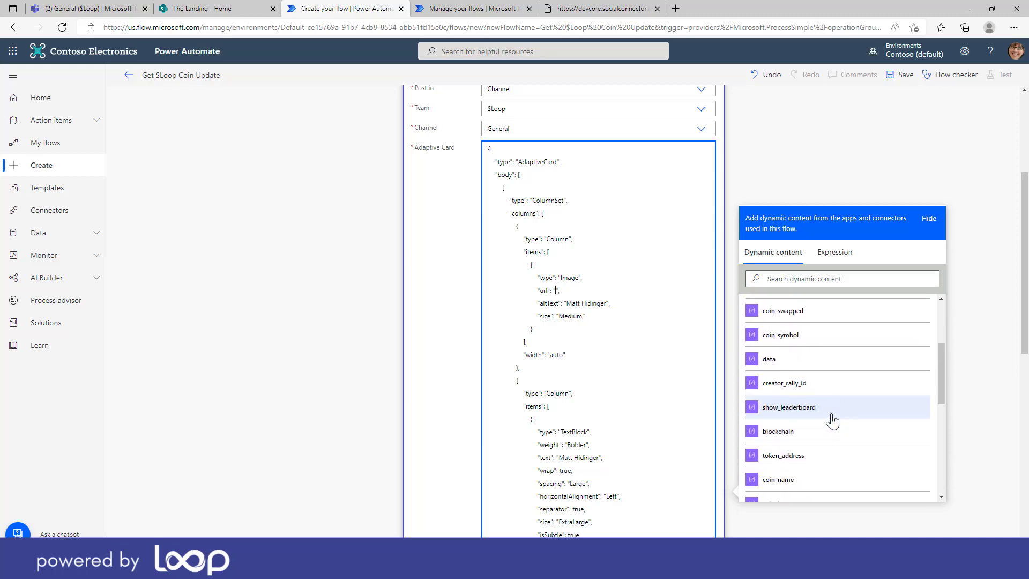
pyautogui.scroll(-1, 832, 421)
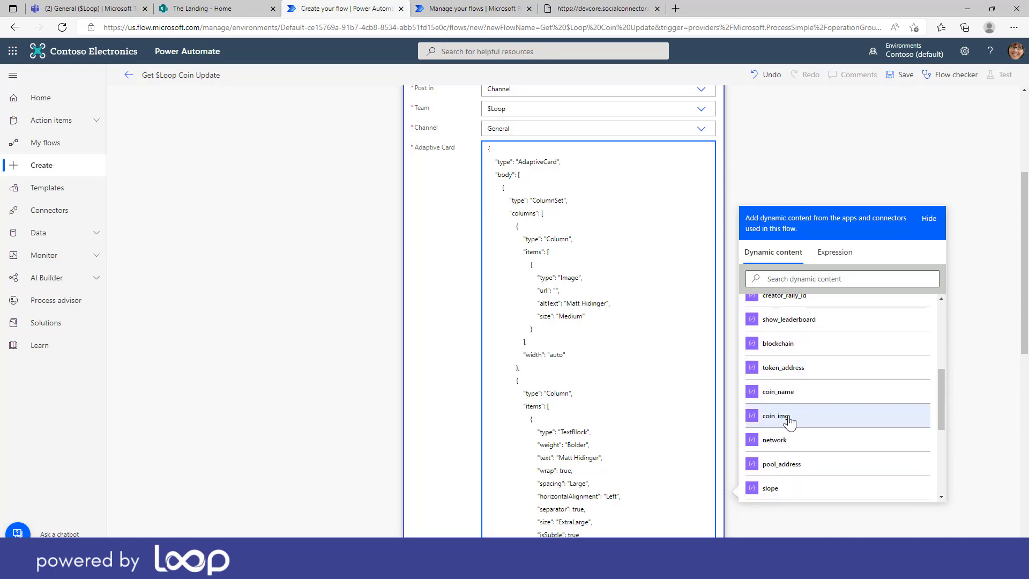
pyautogui.click(786, 421)
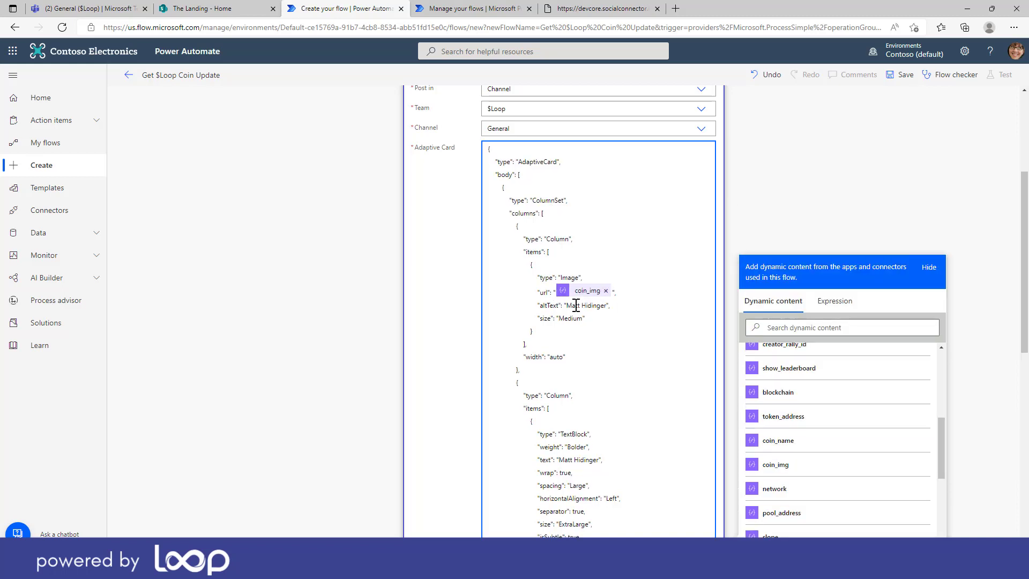
# Change the image altText to Loop Coin and select the title's sample name
pyautogui.moveTo(567, 307); pyautogui.dragTo(606, 307)
pyautogui.write('Loop')
pyautogui.scroll(-2, 626, 332)
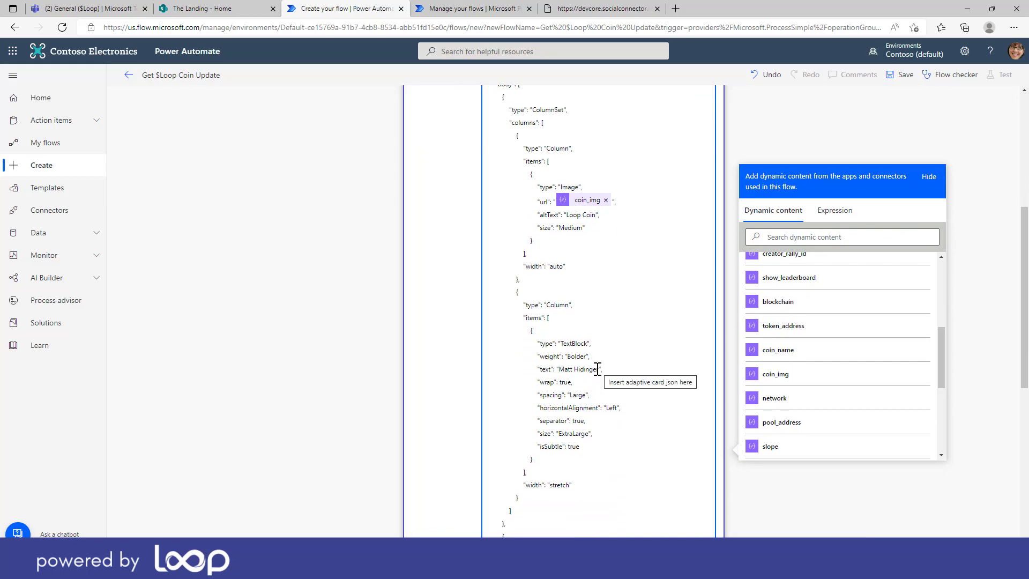
pyautogui.moveTo(599, 365); pyautogui.dragTo(567, 365)
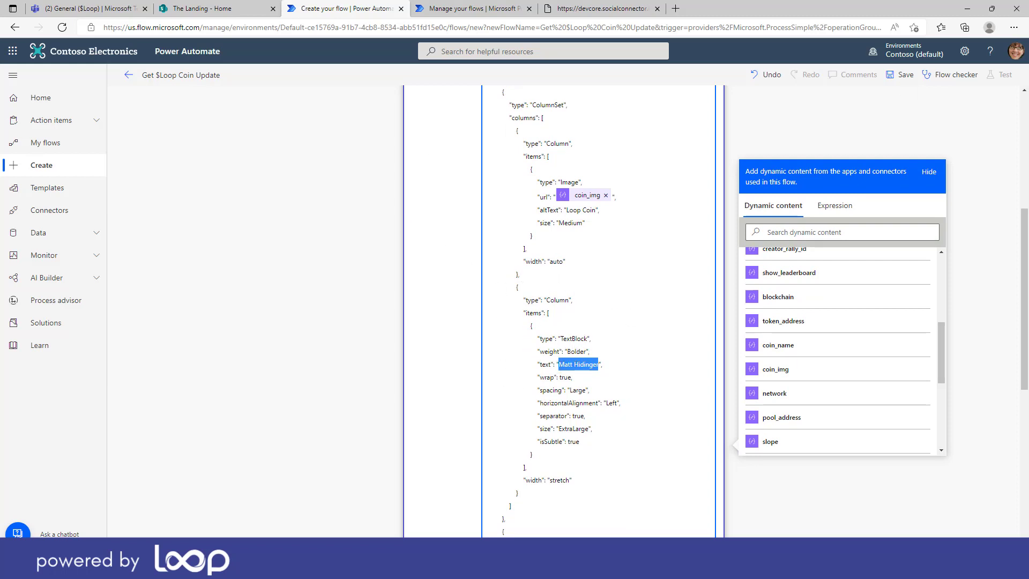
# Replace the placeholder name in the bold TextBlock text with the coin_name dynamic content
pyautogui.hotkey('alt', 'Tab')
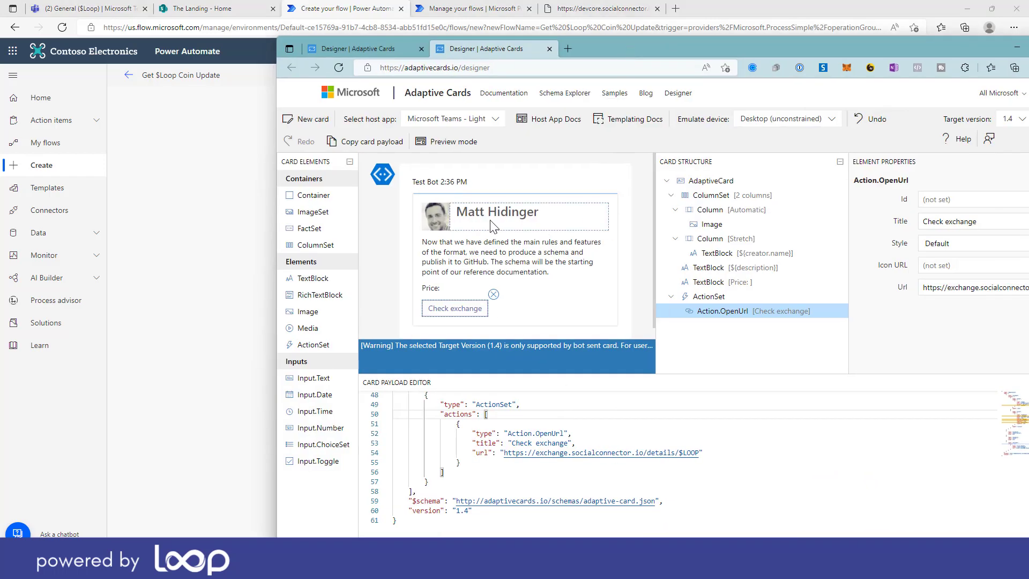
pyautogui.hotkey('alt', 'Tab')
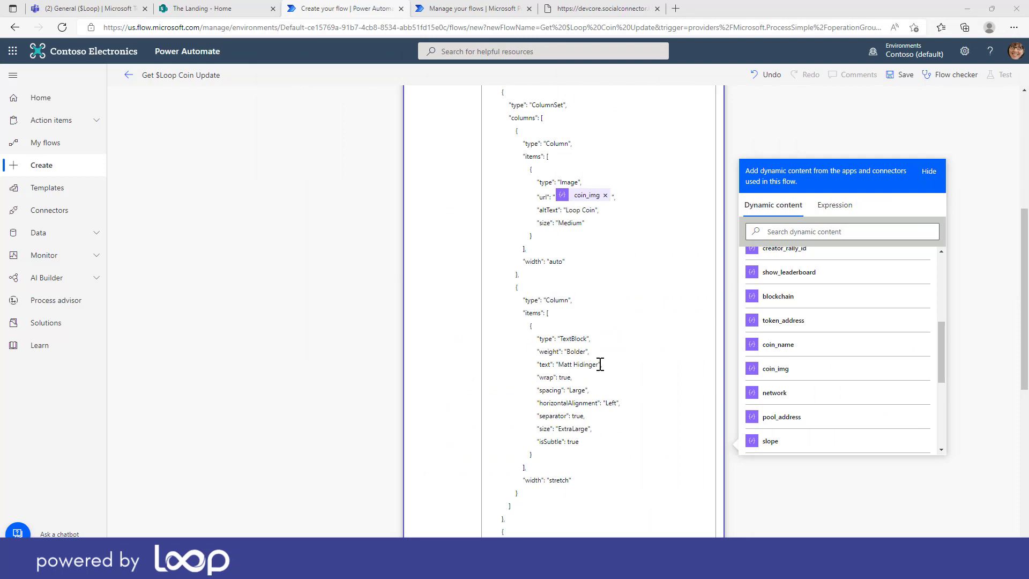
pyautogui.moveTo(600, 365); pyautogui.dragTo(563, 367)
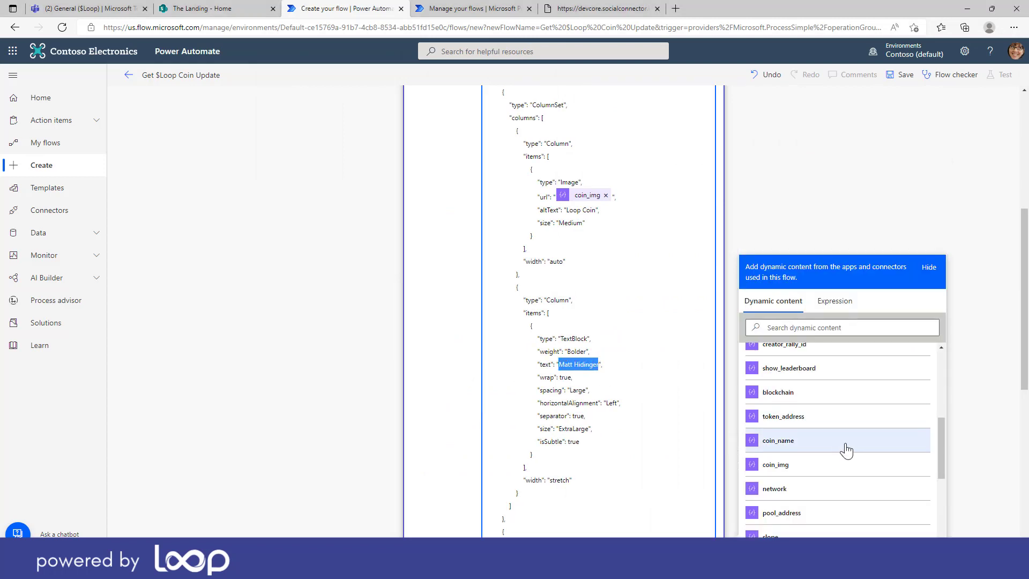
pyautogui.scroll(-2, 847, 451)
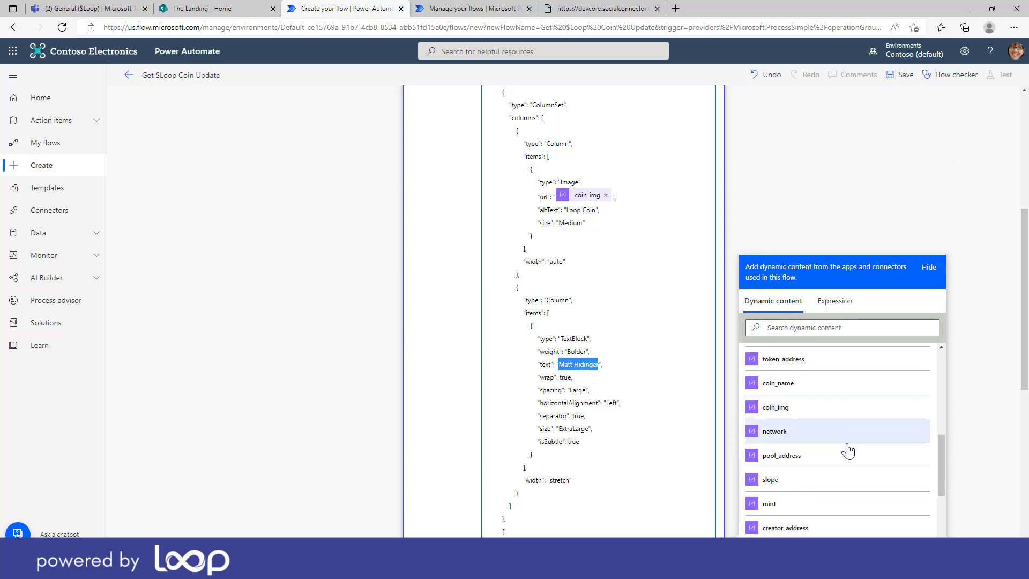
pyautogui.scroll(-4, 848, 451)
pyautogui.scroll(-2, 849, 451)
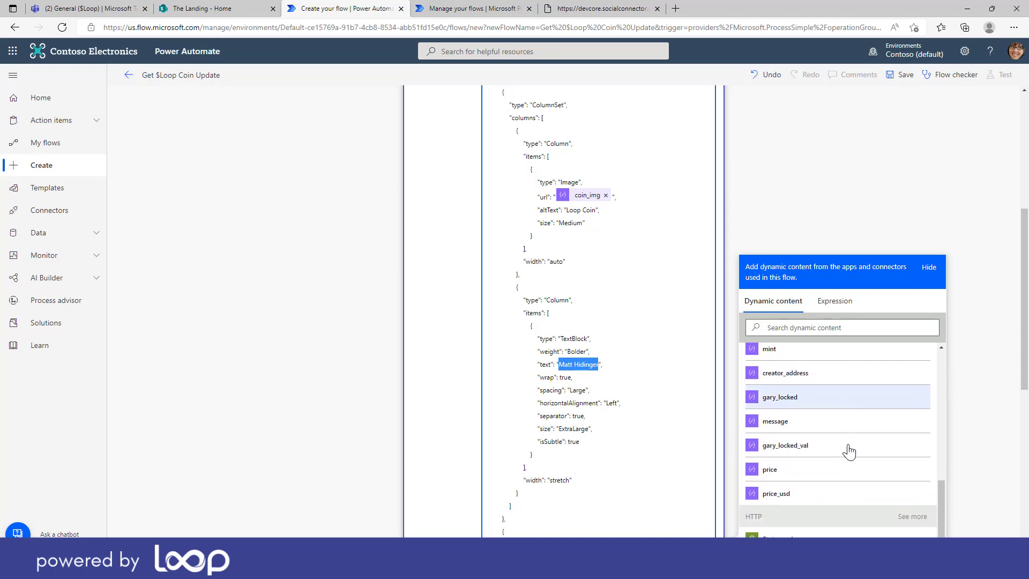
pyautogui.scroll(6, 849, 450)
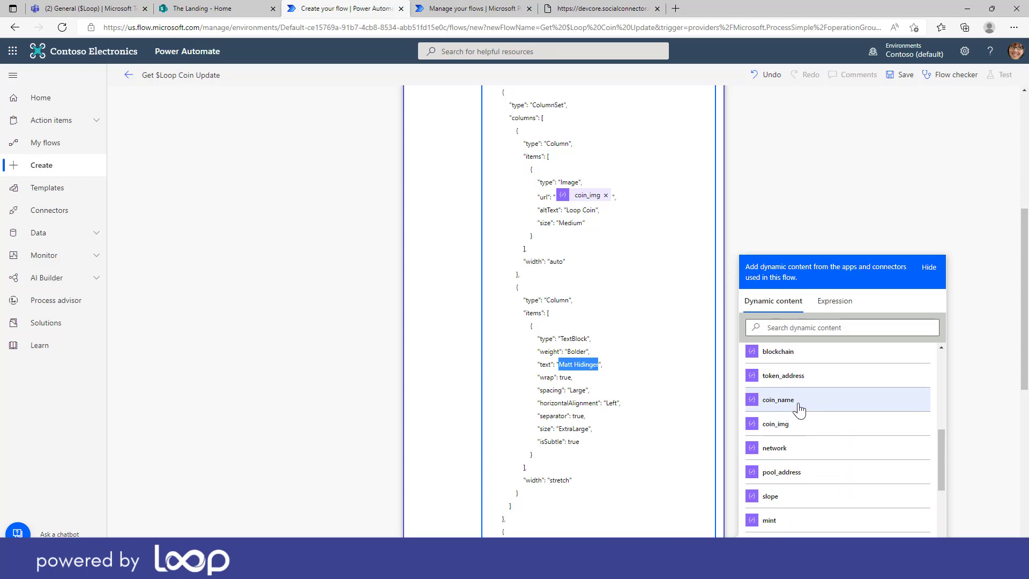
pyautogui.click(800, 409)
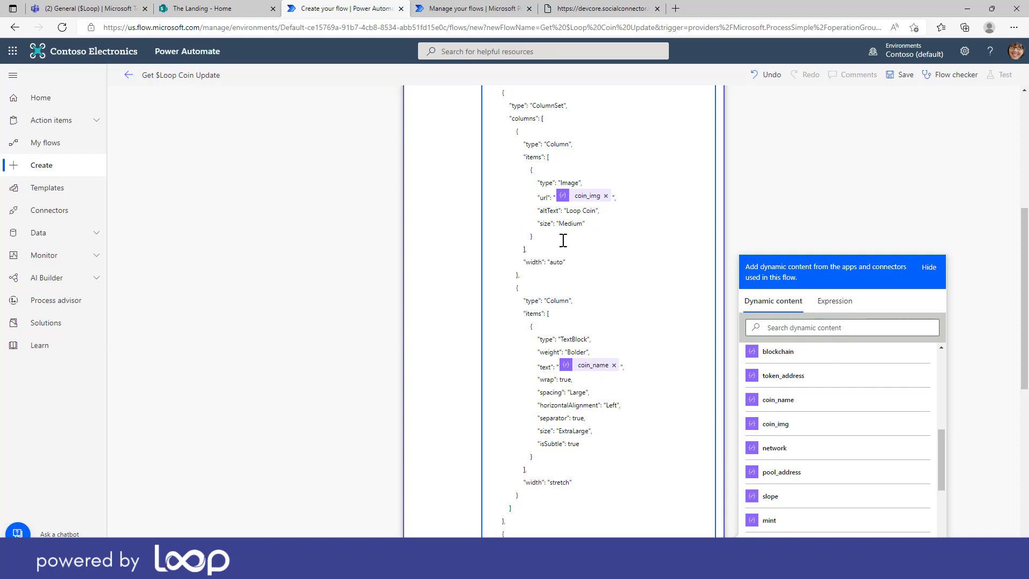
# Open the Get Loop Coin flow for editing and expand its Post adaptive card step
pyautogui.click(483, 12)
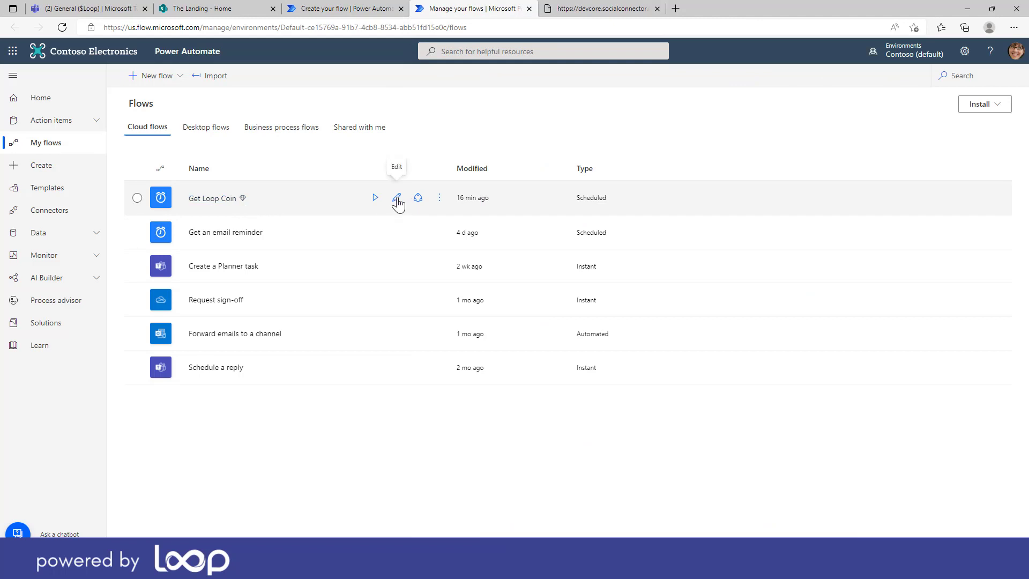
pyautogui.click(398, 199)
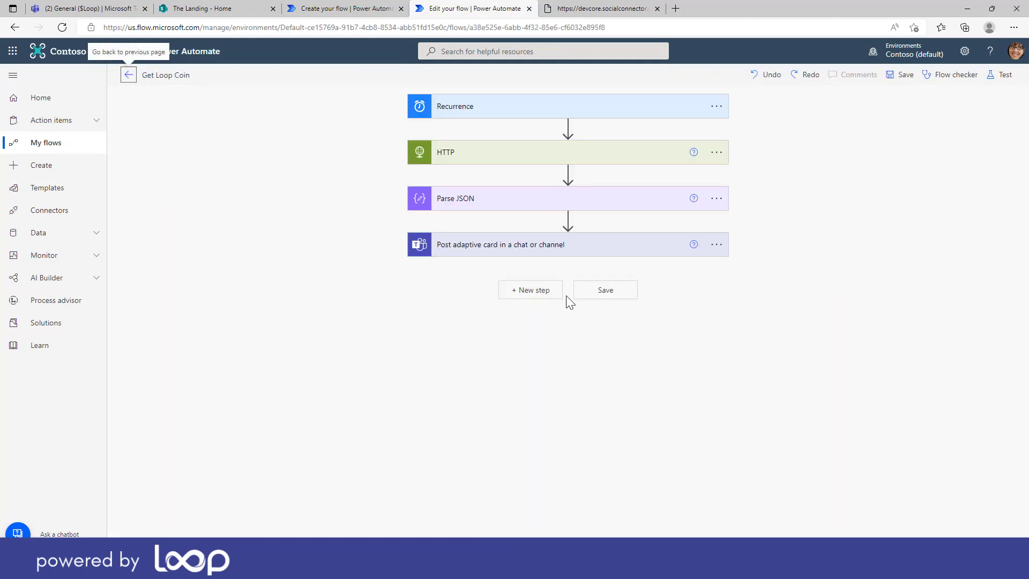
pyautogui.click(511, 248)
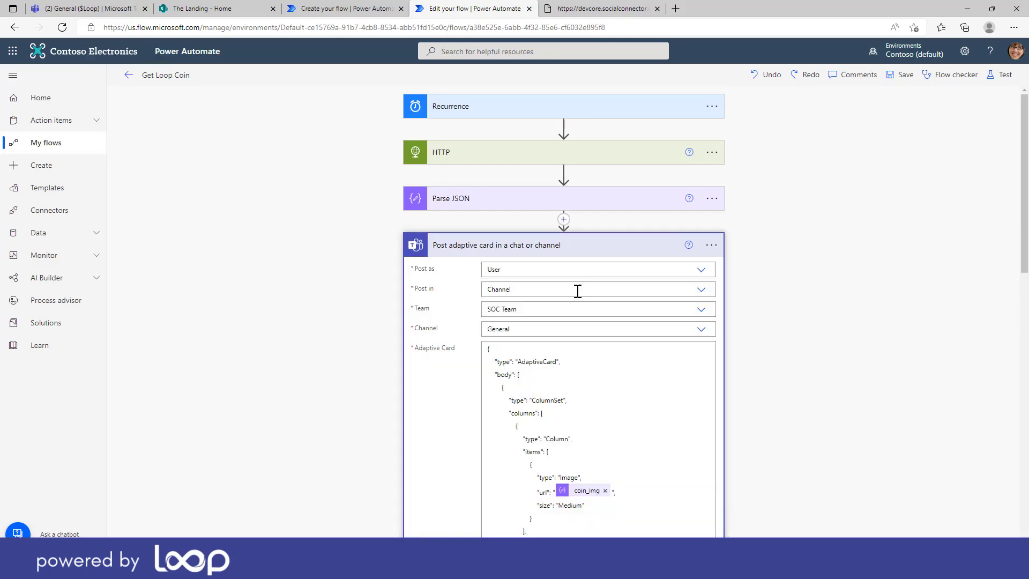
# Scroll down through the card JSON and select the 'USD Price' label text
pyautogui.scroll(-2, 577, 293)
pyautogui.scroll(-1, 801, 310)
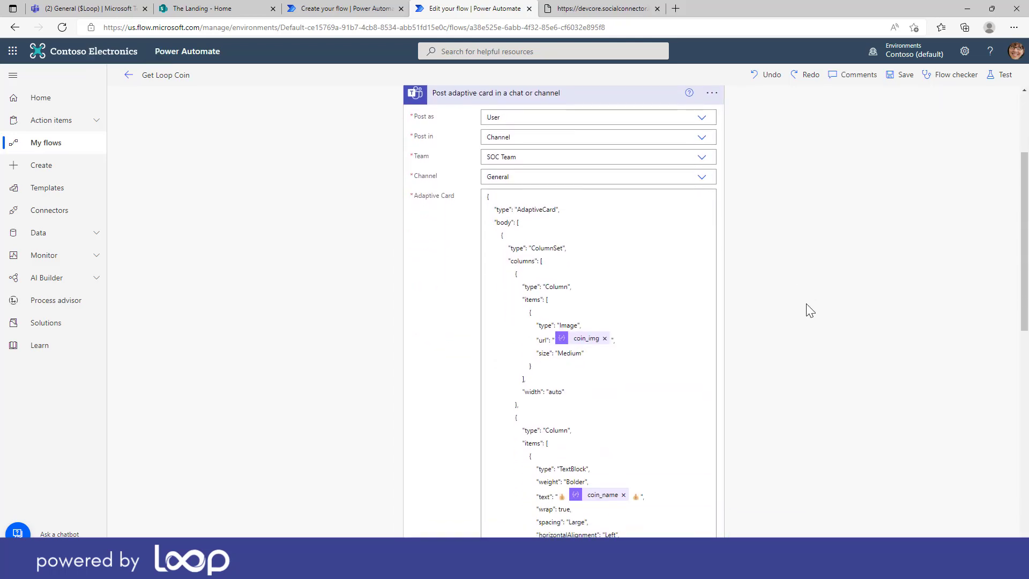
pyautogui.moveTo(574, 343)
pyautogui.scroll(-1, 579, 298)
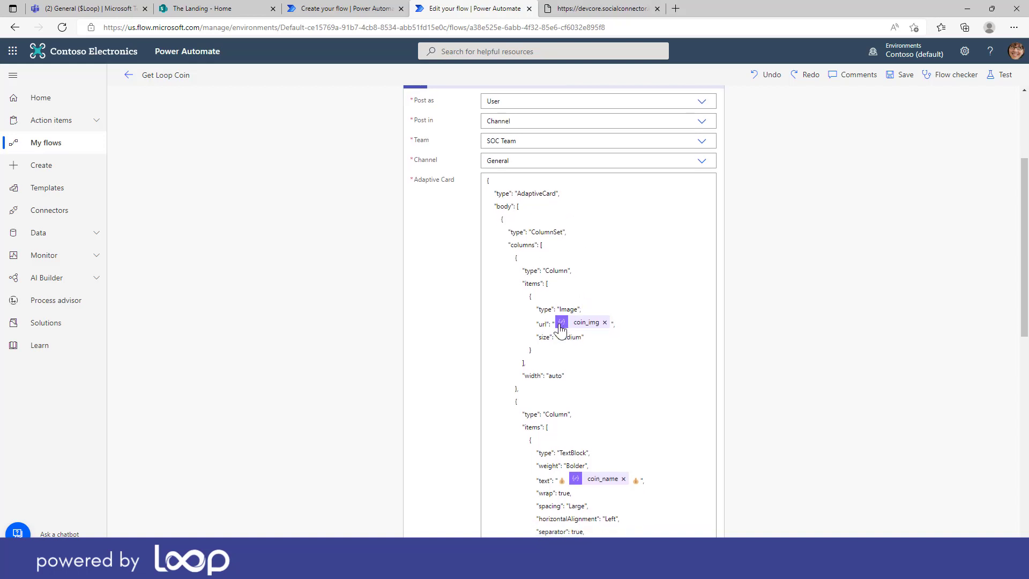
pyautogui.scroll(-2, 604, 324)
pyautogui.scroll(-2, 607, 323)
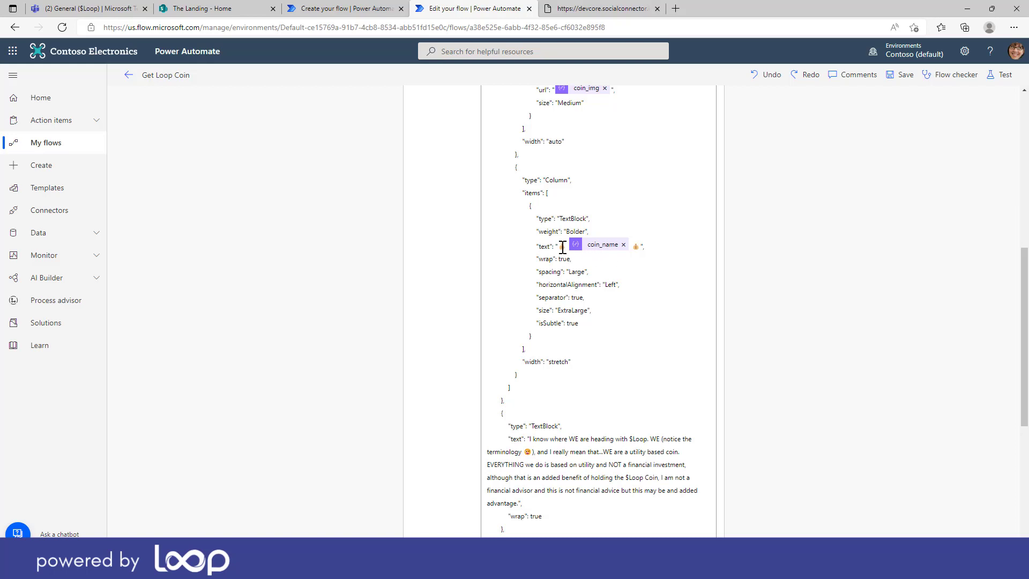
pyautogui.scroll(-2, 632, 319)
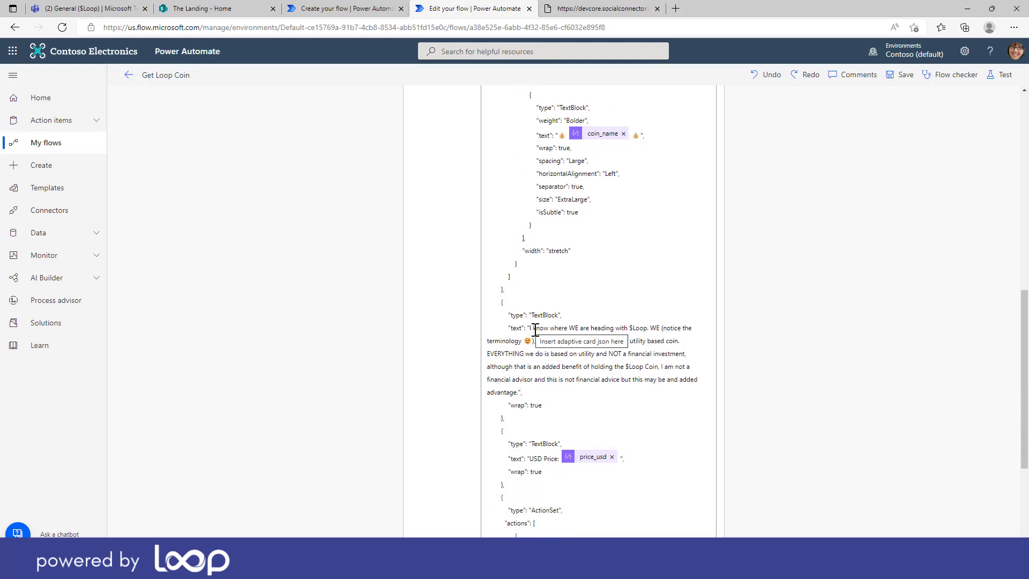
pyautogui.scroll(-1, 547, 335)
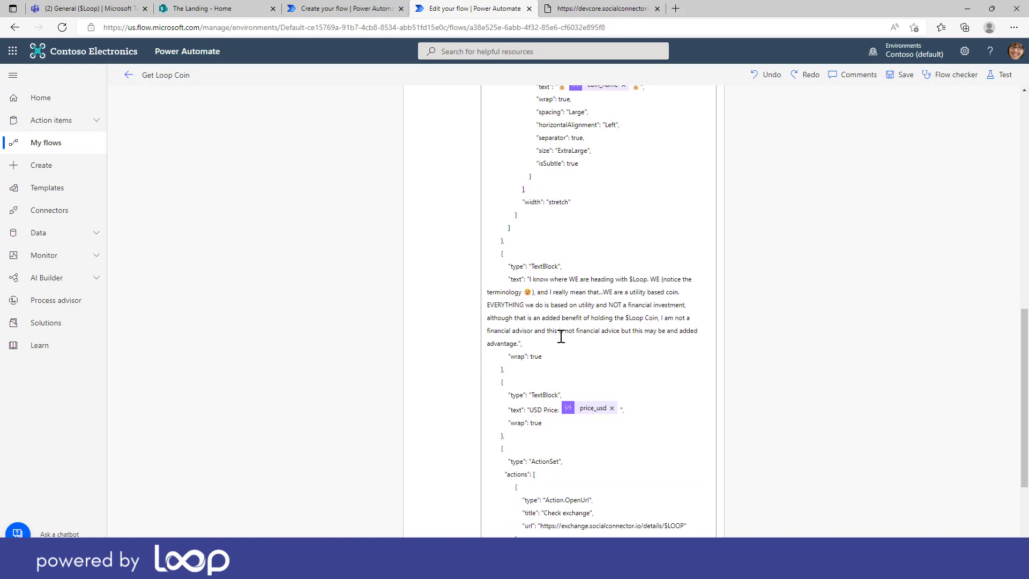
pyautogui.scroll(-2, 561, 336)
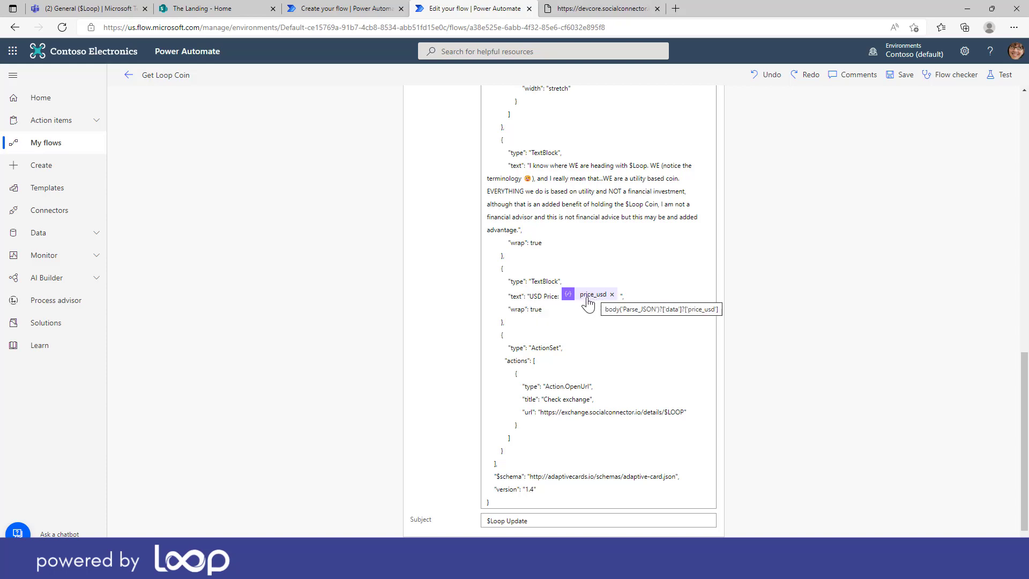
pyautogui.moveTo(531, 296); pyautogui.dragTo(556, 296)
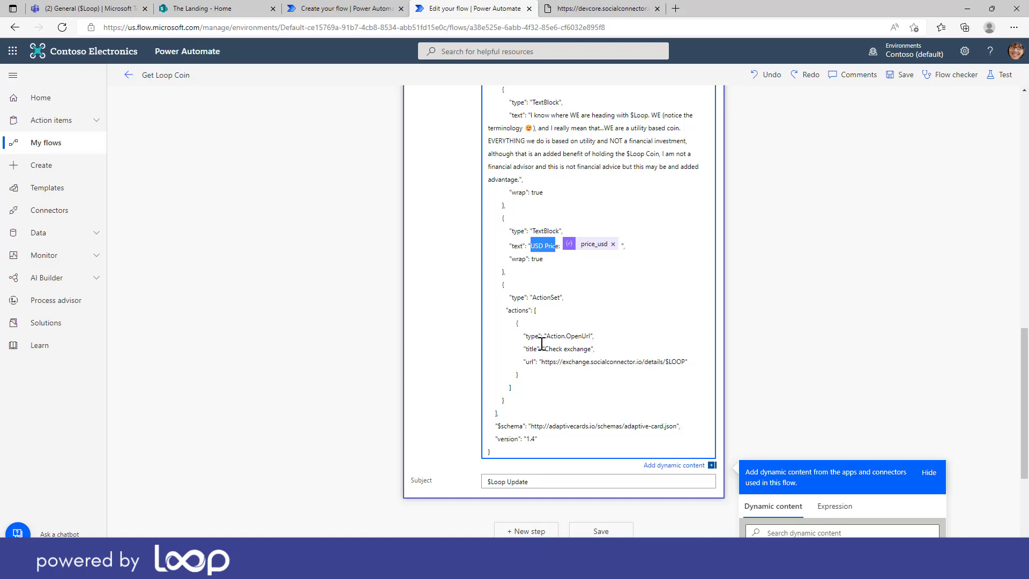
# Paste the copied emoji around the Check exchange button title and save the flow
pyautogui.scroll(2, 570, 190)
pyautogui.scroll(2, 569, 189)
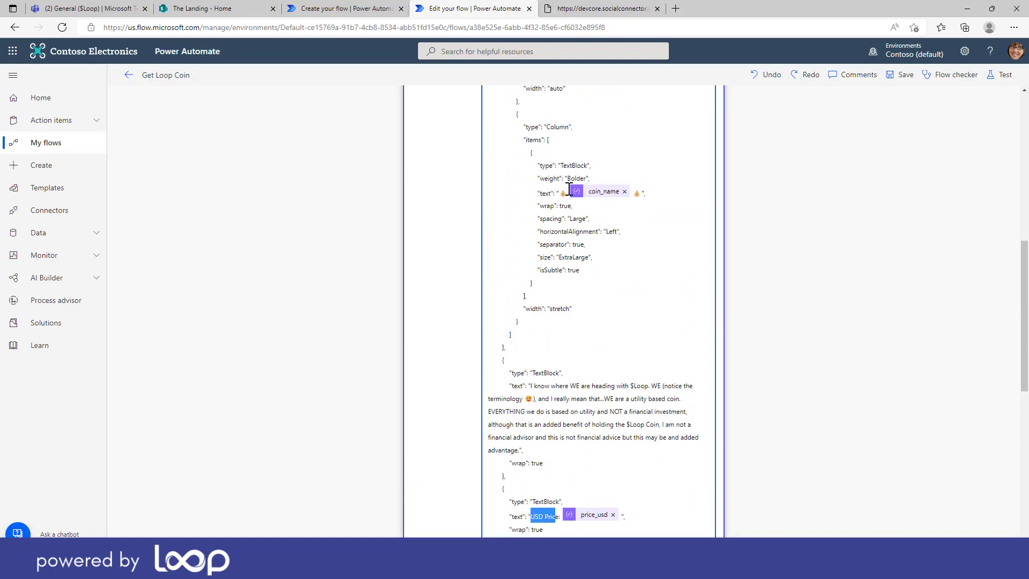
pyautogui.doubleClick(561, 194)
pyautogui.hotkey('ctrl', 'c')
pyautogui.scroll(-5, 585, 276)
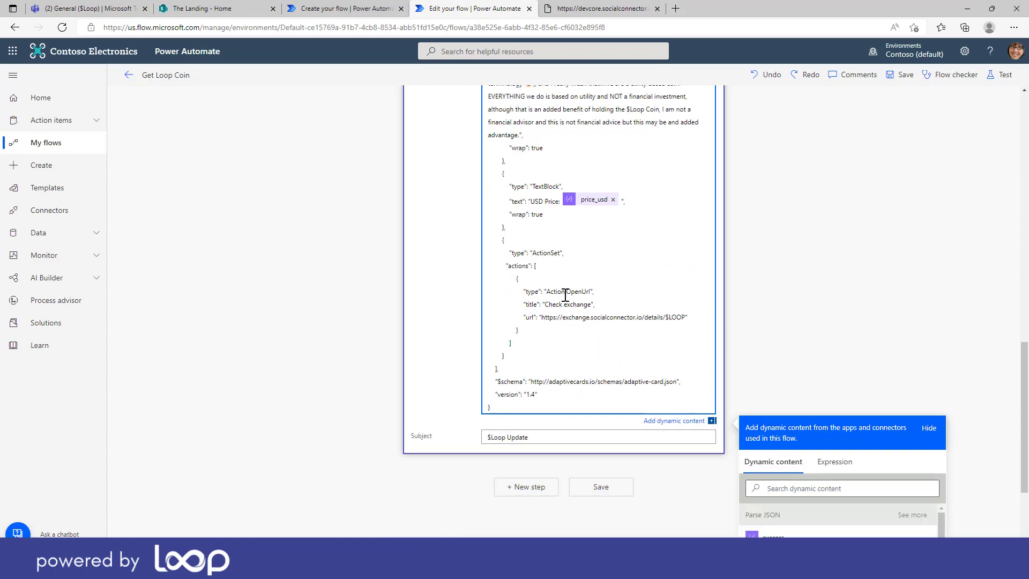
pyautogui.click(546, 304)
pyautogui.hotkey('ctrl', 'v')
pyautogui.click(603, 304)
pyautogui.click(903, 75)
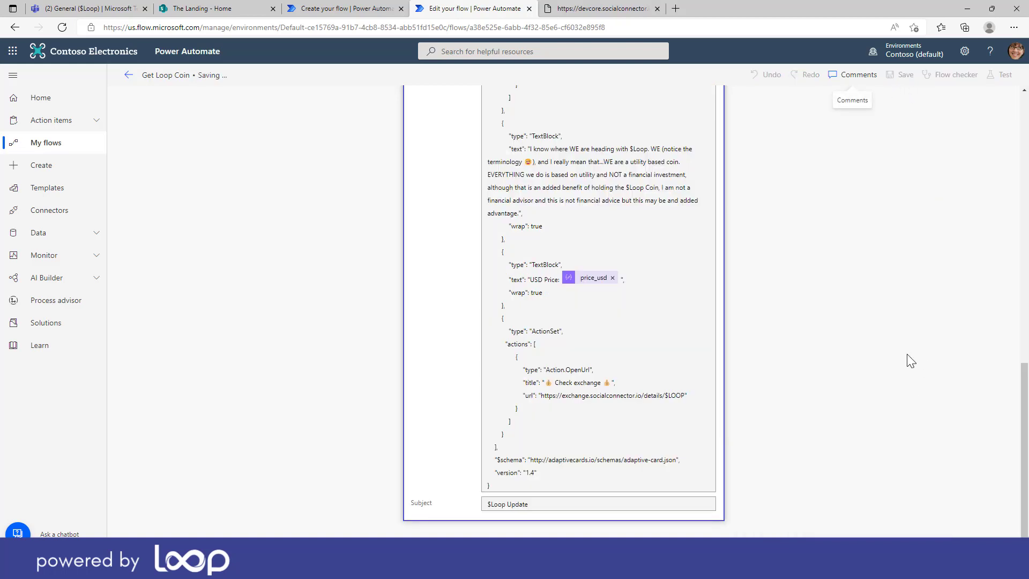
# Post the card to the $Loop team's General channel and save the flow again
pyautogui.scroll(15, 678, 269)
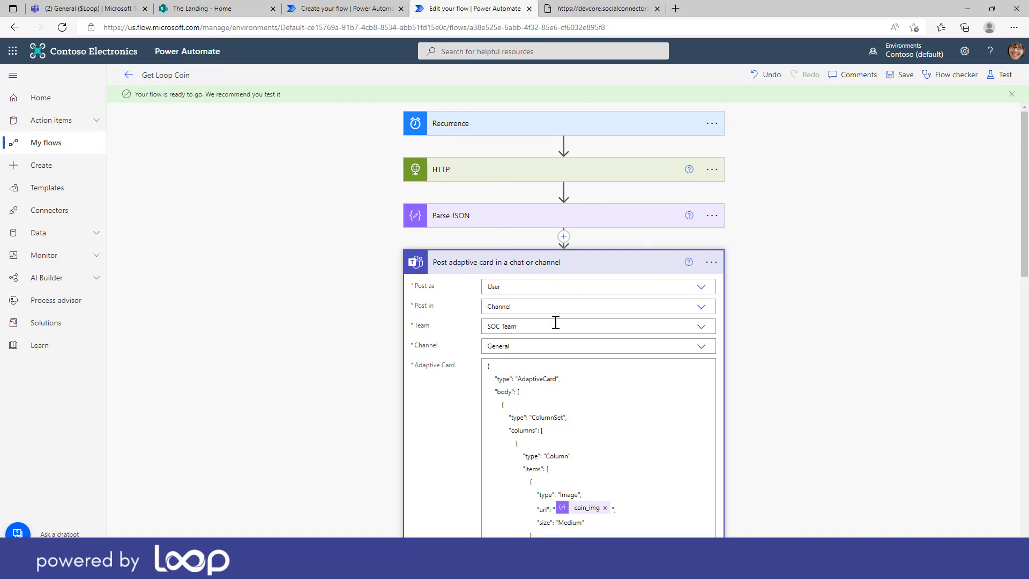
pyautogui.click(701, 326)
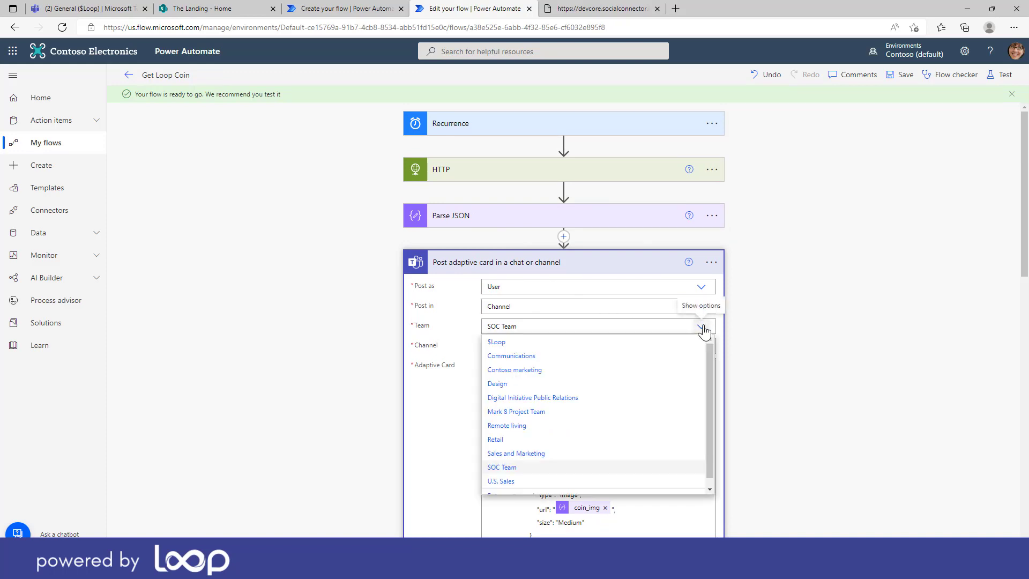
pyautogui.click(499, 345)
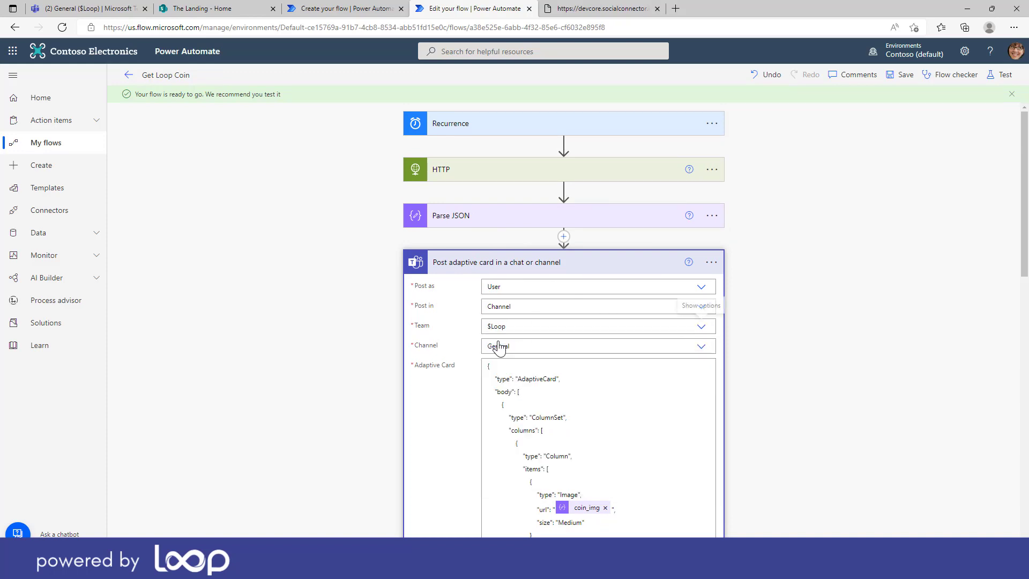
pyautogui.click(701, 346)
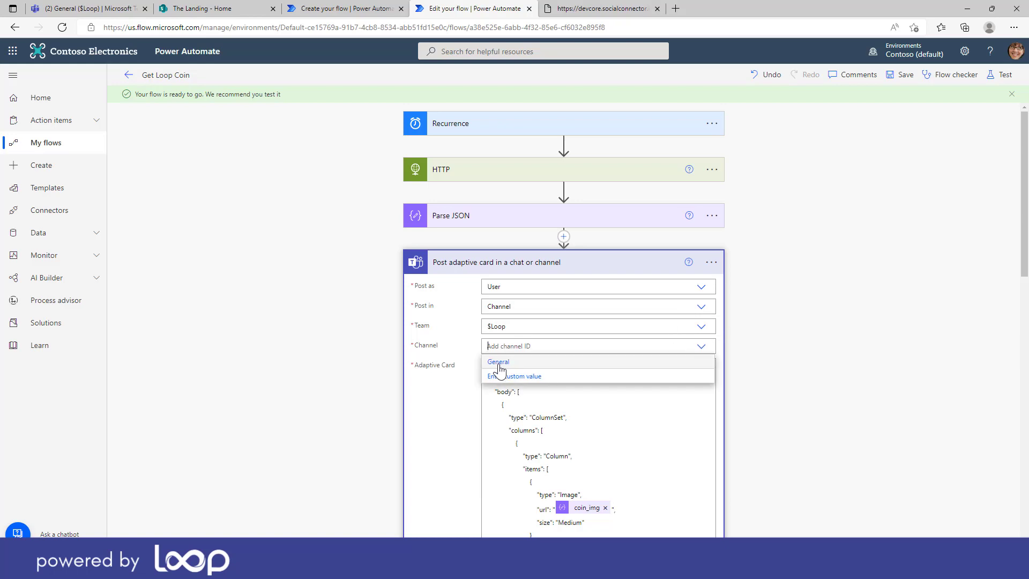
pyautogui.click(498, 363)
pyautogui.click(905, 76)
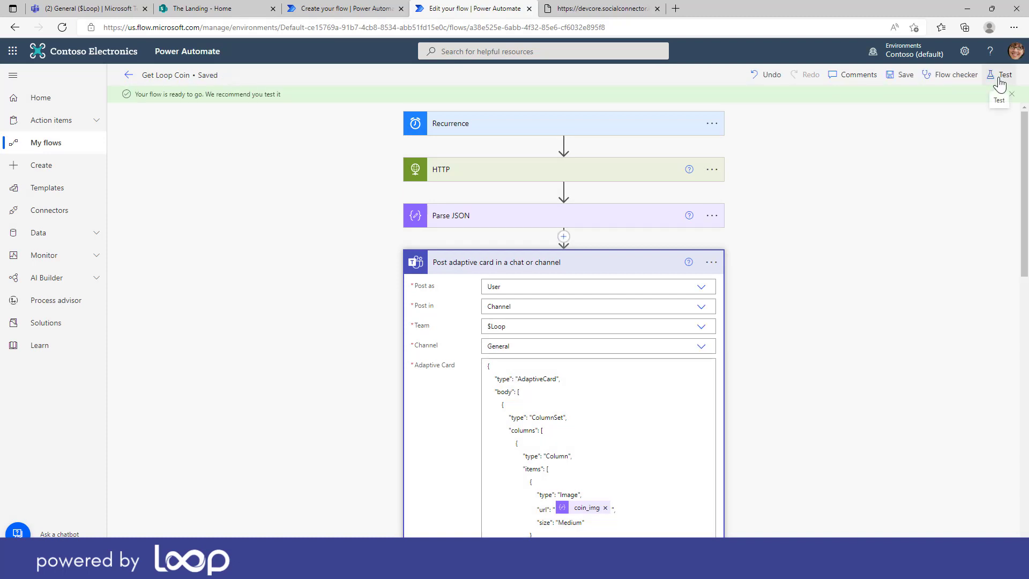
# Run a manual test of the Get Loop Coin flow, then switch to the Teams tab
pyautogui.click(998, 80)
pyautogui.click(861, 102)
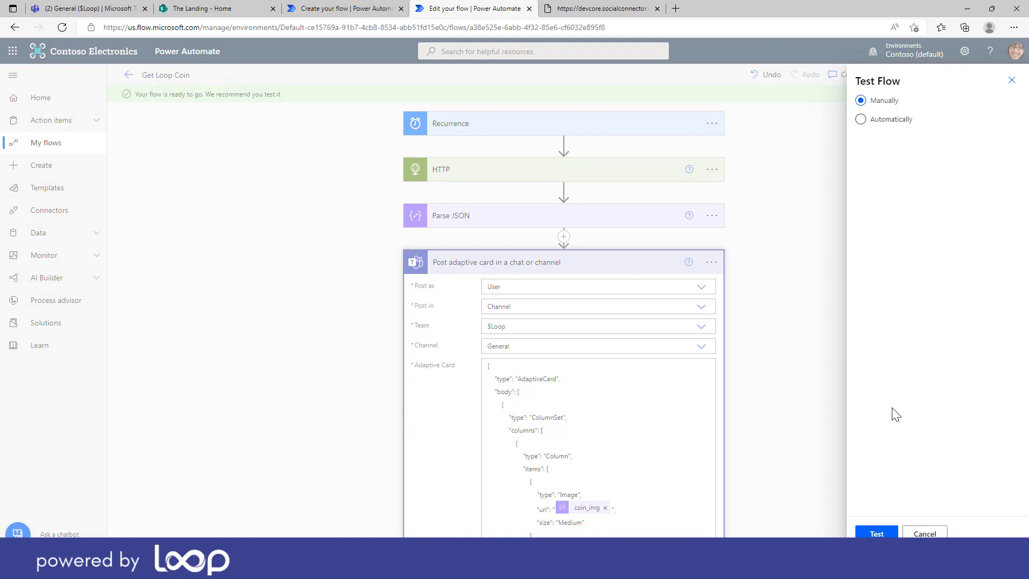
pyautogui.click(882, 535)
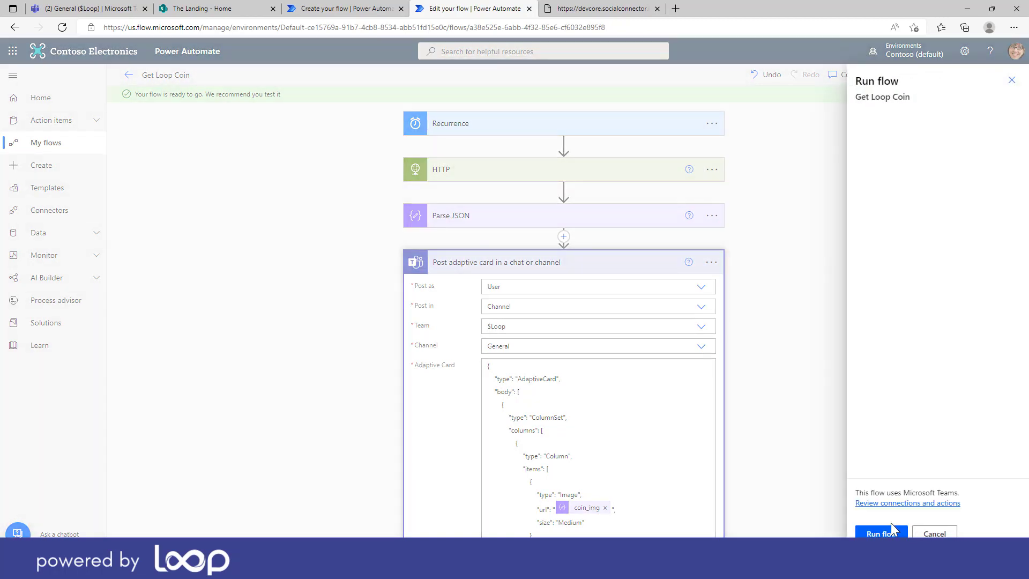
pyautogui.click(880, 534)
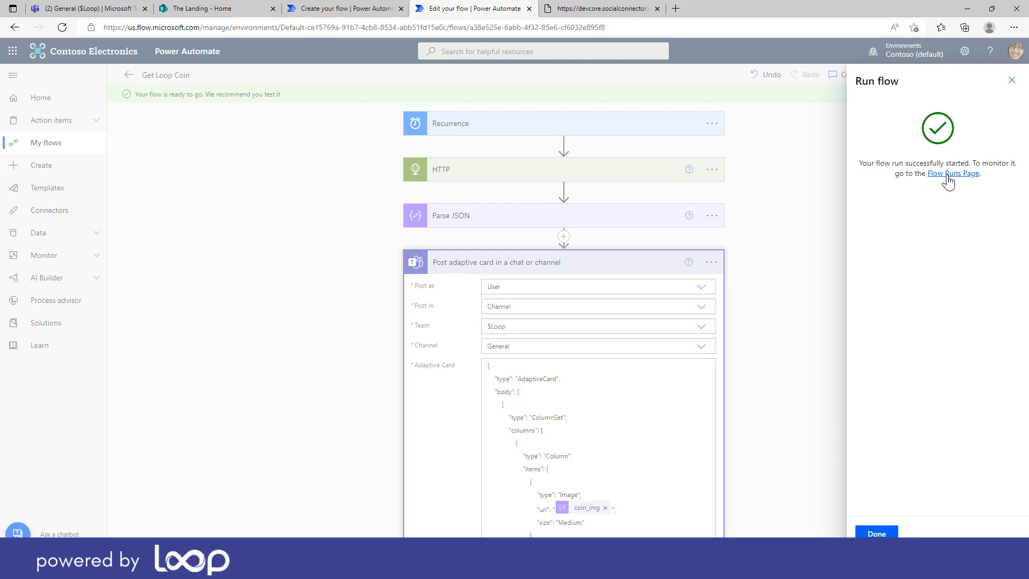
pyautogui.click(92, 13)
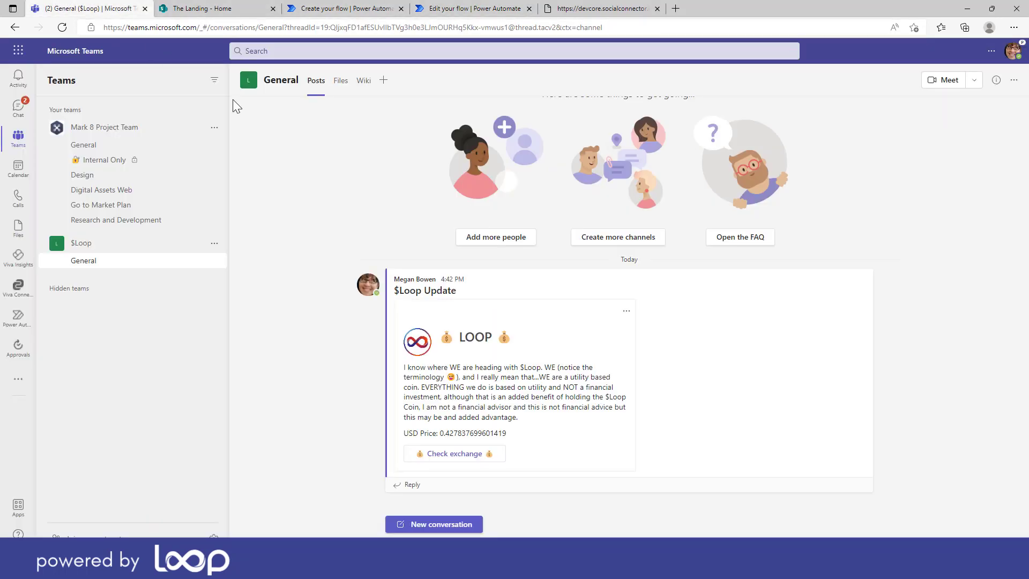
# Maximize the second Teams window, like the $Loop Update card, and follow its Check exchange link
pyautogui.moveTo(753, 296)
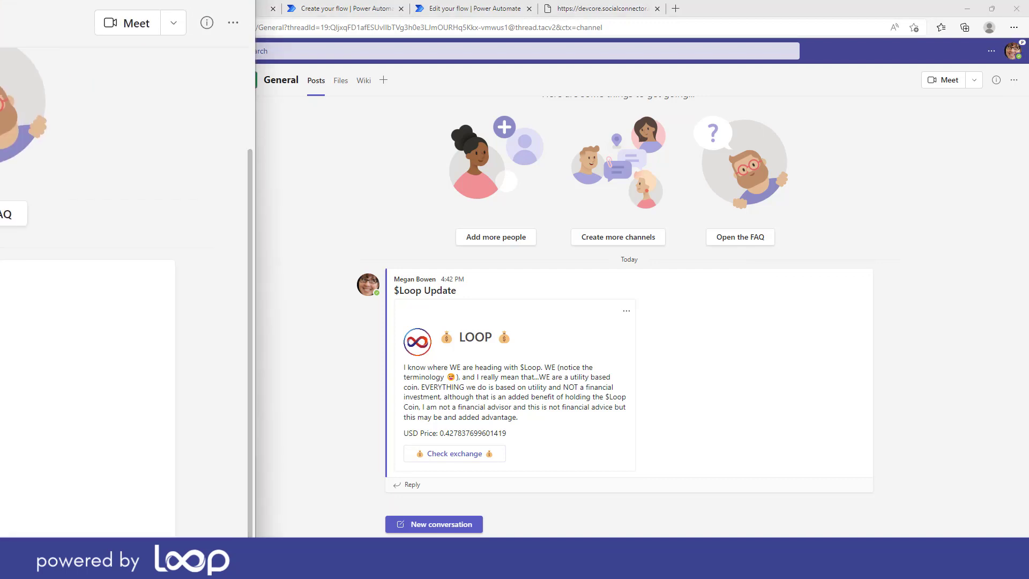
pyautogui.moveTo(1, 16); pyautogui.dragTo(701, 33)
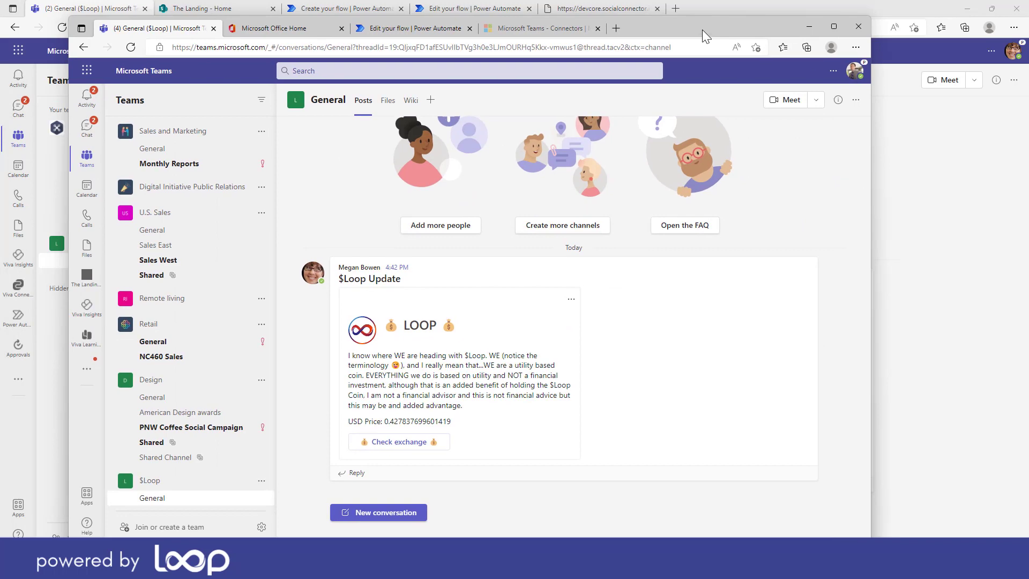
pyautogui.doubleClick(703, 30)
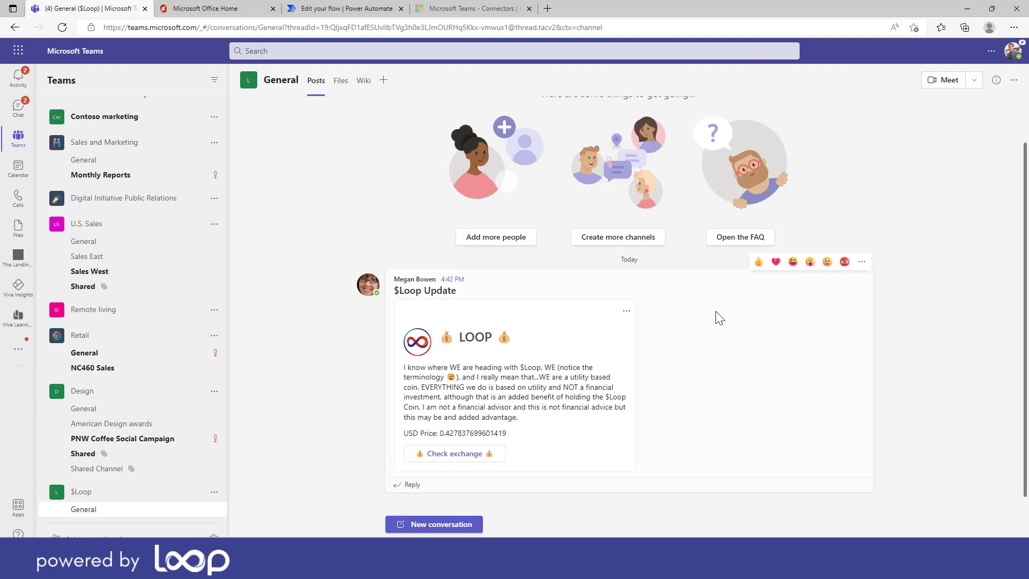
pyautogui.click(758, 262)
pyautogui.click(451, 460)
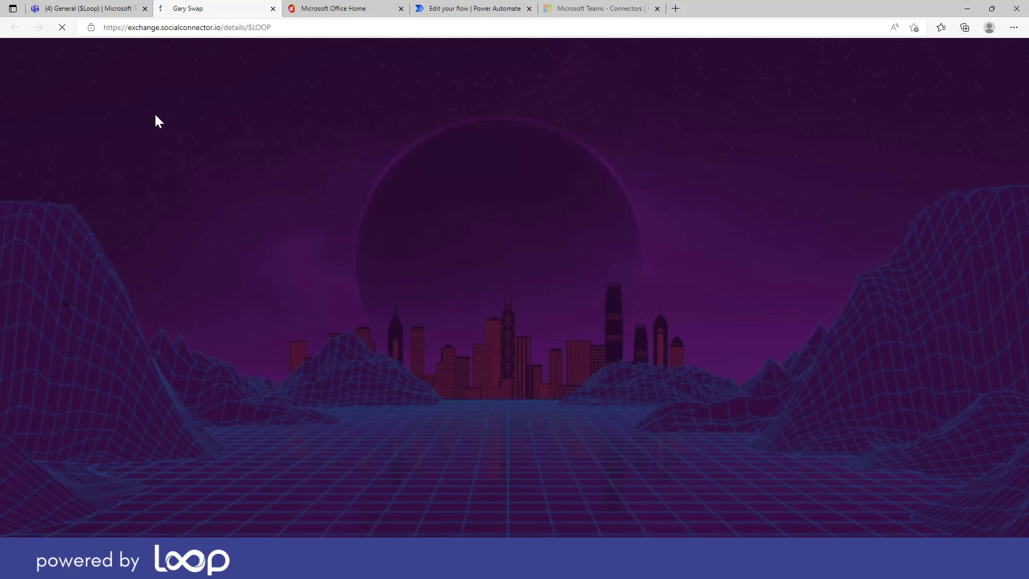
# Go back to the Teams tab showing the $Loop General channel
pyautogui.click(103, 13)
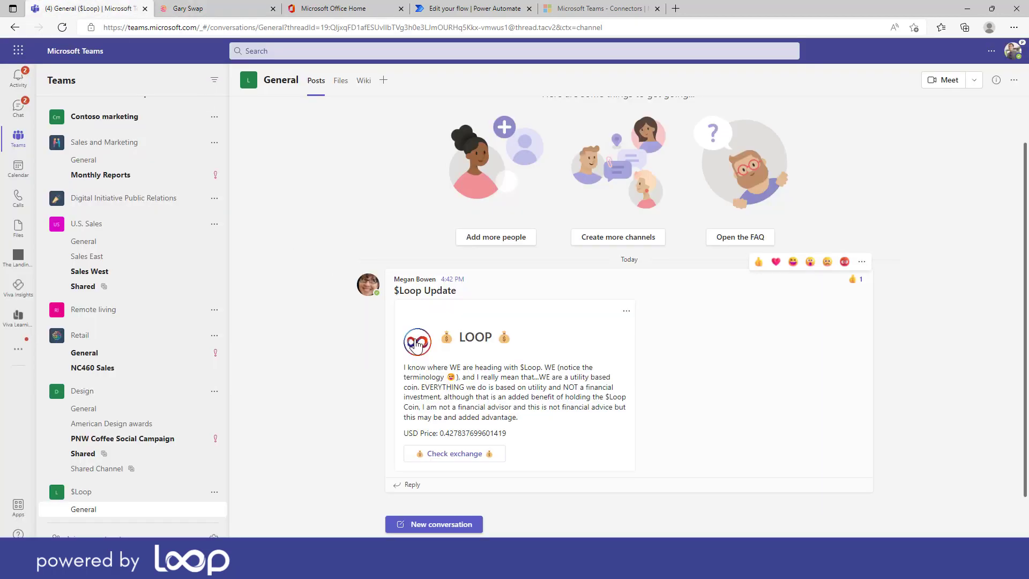